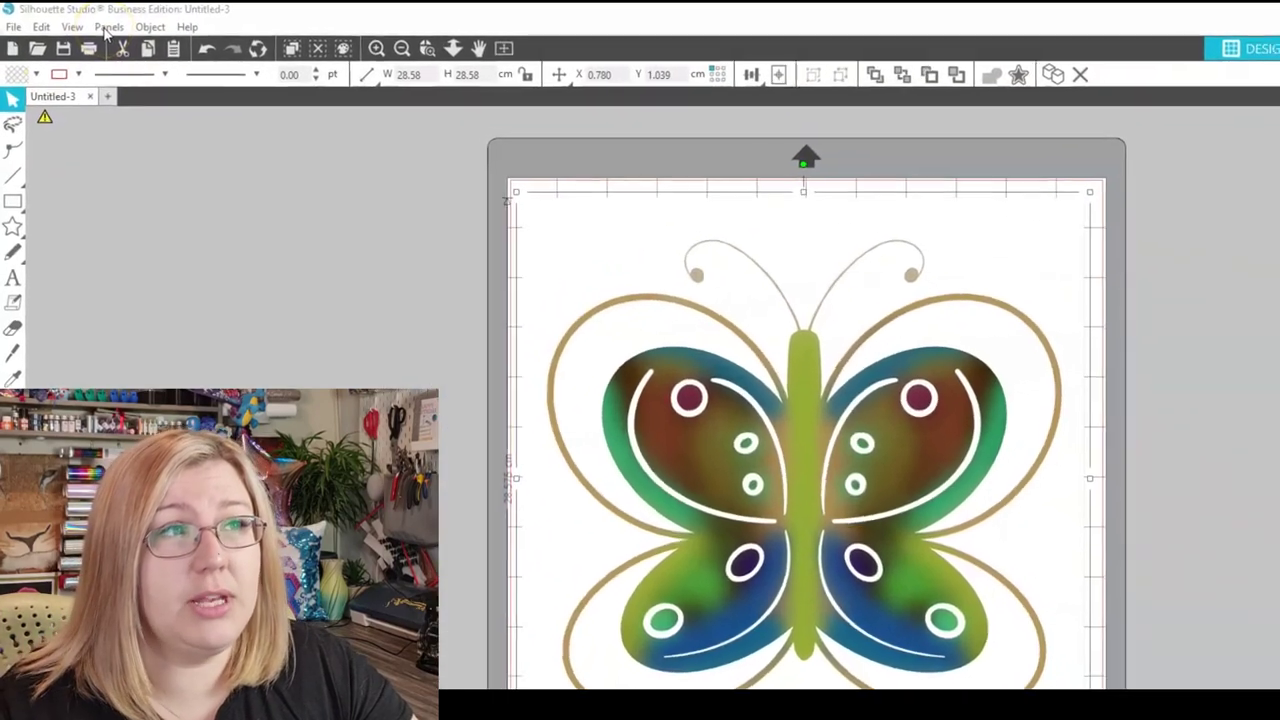
- Open the Trace panel from the Panels menu, close it, then reopen it from the right-hand toolbar
{"action": "left_click", "coordinate": [92, 22]}
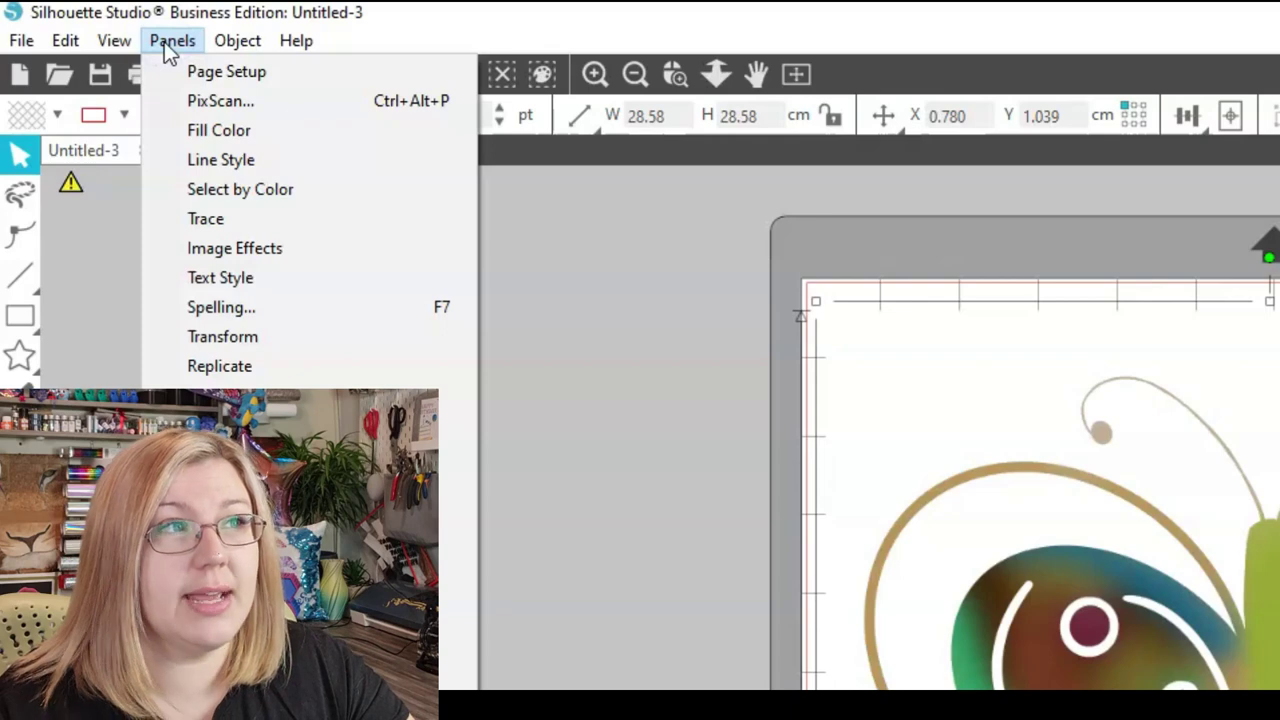
{"action": "left_click", "coordinate": [212, 222]}
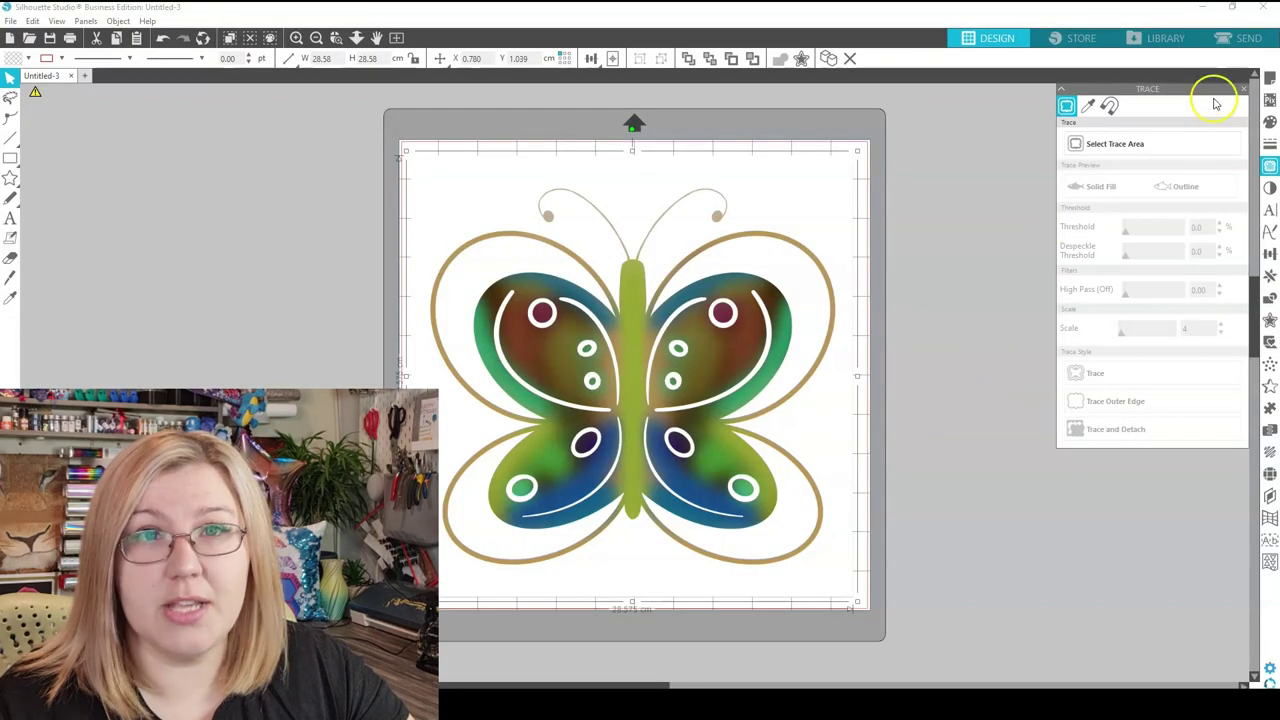
{"action": "left_click", "coordinate": [1245, 88]}
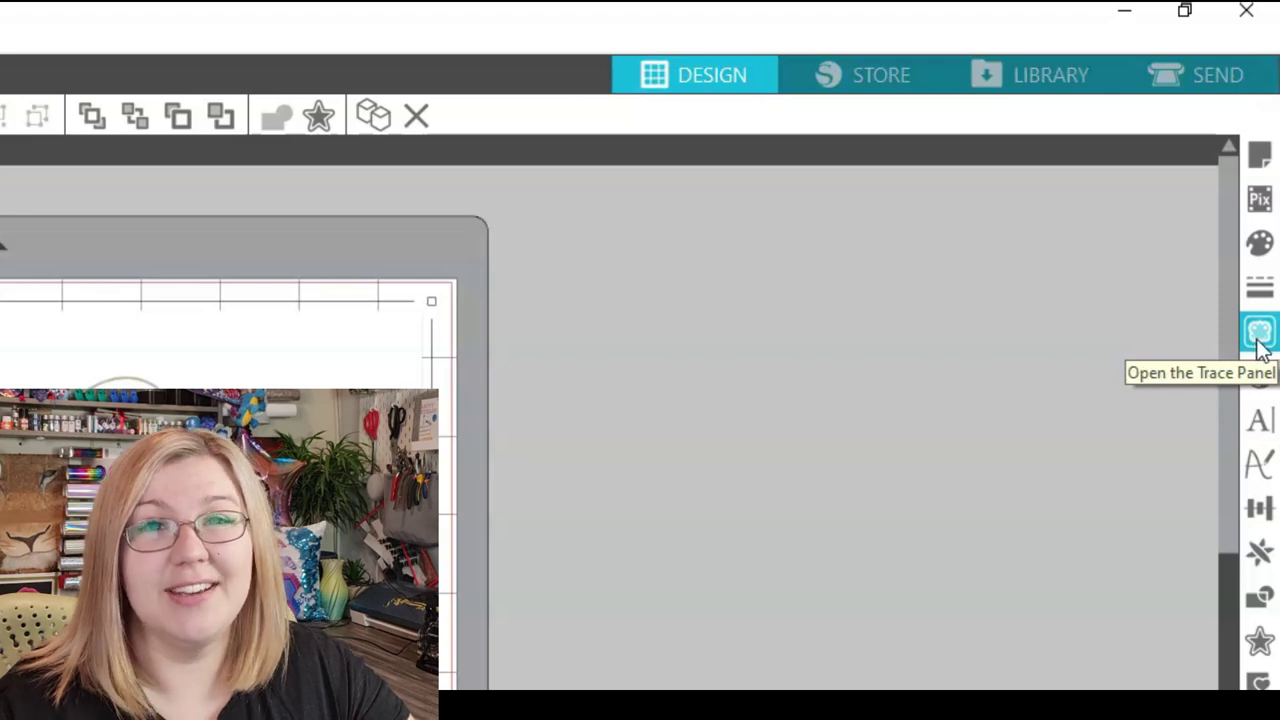
{"action": "left_click", "coordinate": [1257, 338]}
{"action": "left_click", "coordinate": [896, 262]}
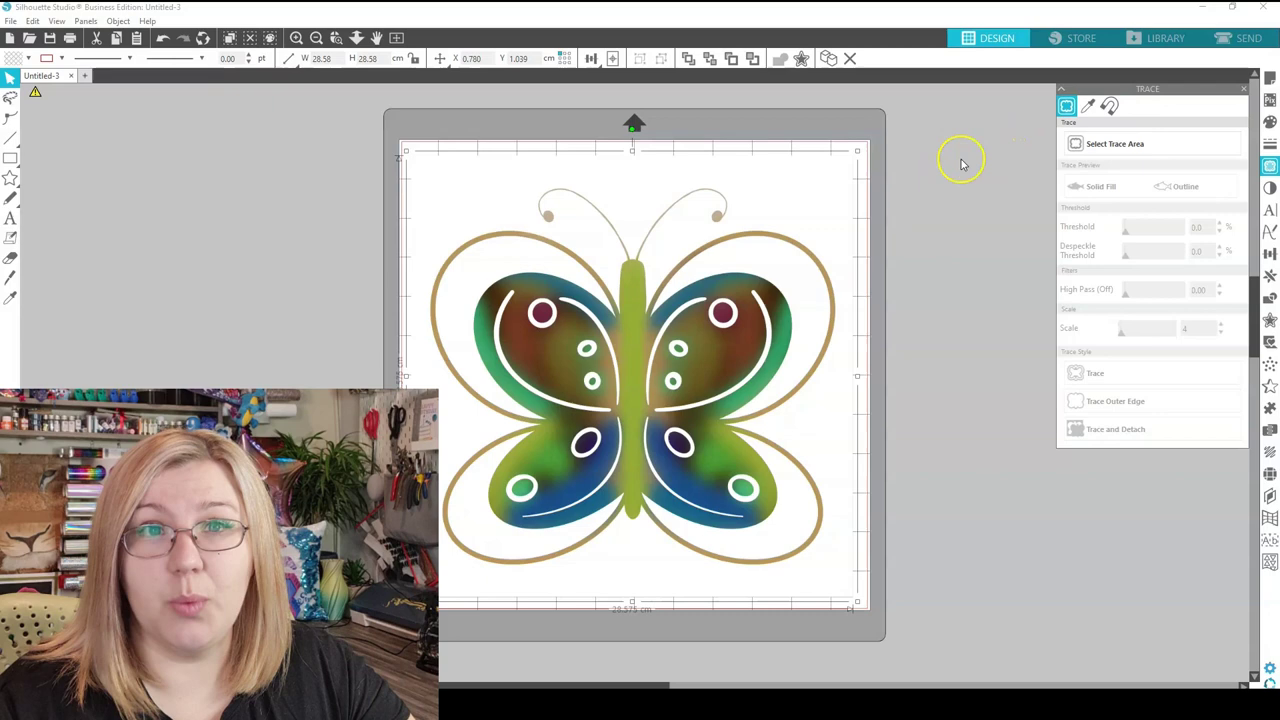
- Draw a trace area around the whole butterfly, showing a yellow preview at 45% threshold
{"action": "left_click", "coordinate": [1118, 143]}
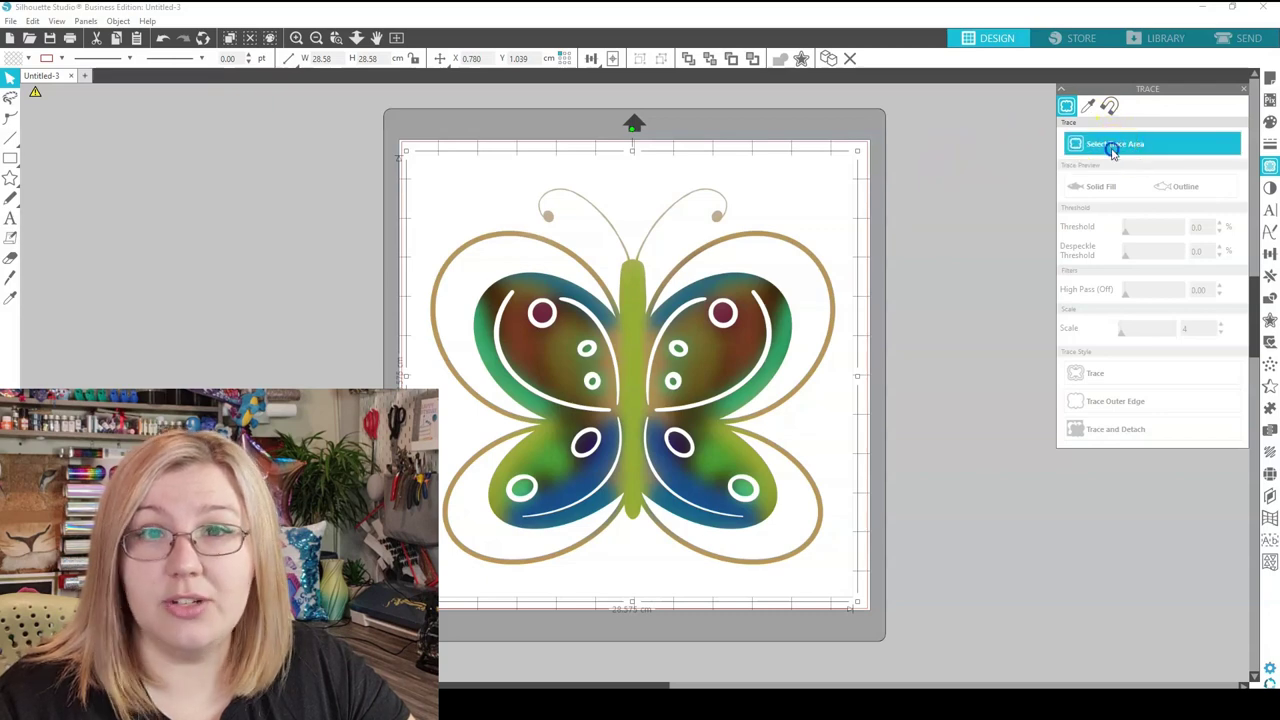
{"action": "left_click", "coordinate": [1113, 148]}
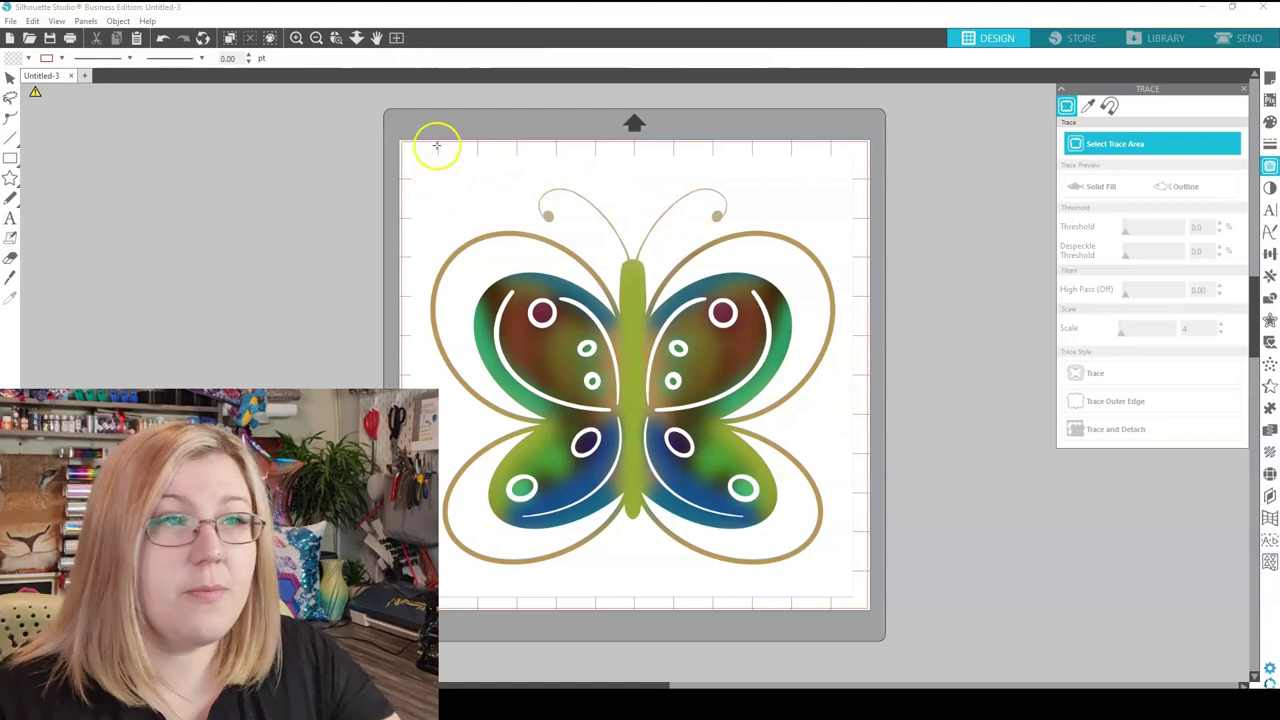
{"action": "mouse_move", "coordinate": [409, 153]}
{"action": "left_mouse_down"}
{"action": "mouse_move", "coordinate": [434, 194]}
{"action": "mouse_move", "coordinate": [863, 589]}
{"action": "left_mouse_up"}
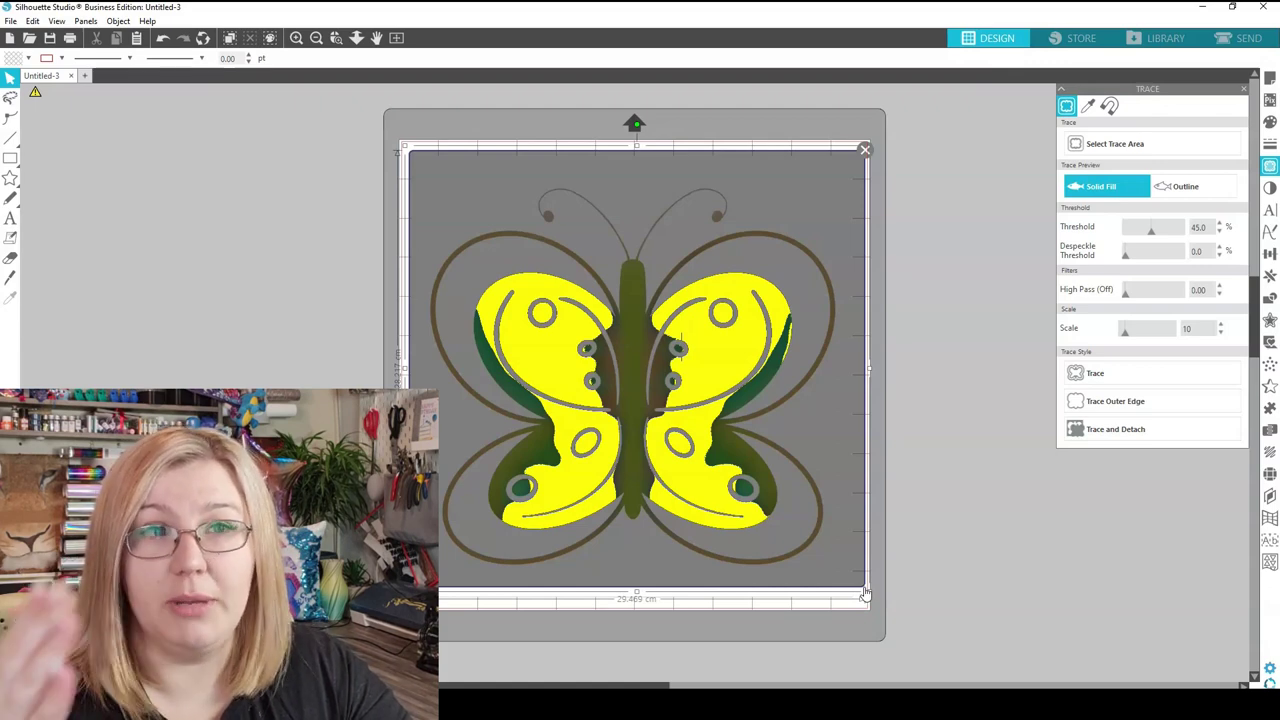
{"action": "left_click", "coordinate": [848, 566]}
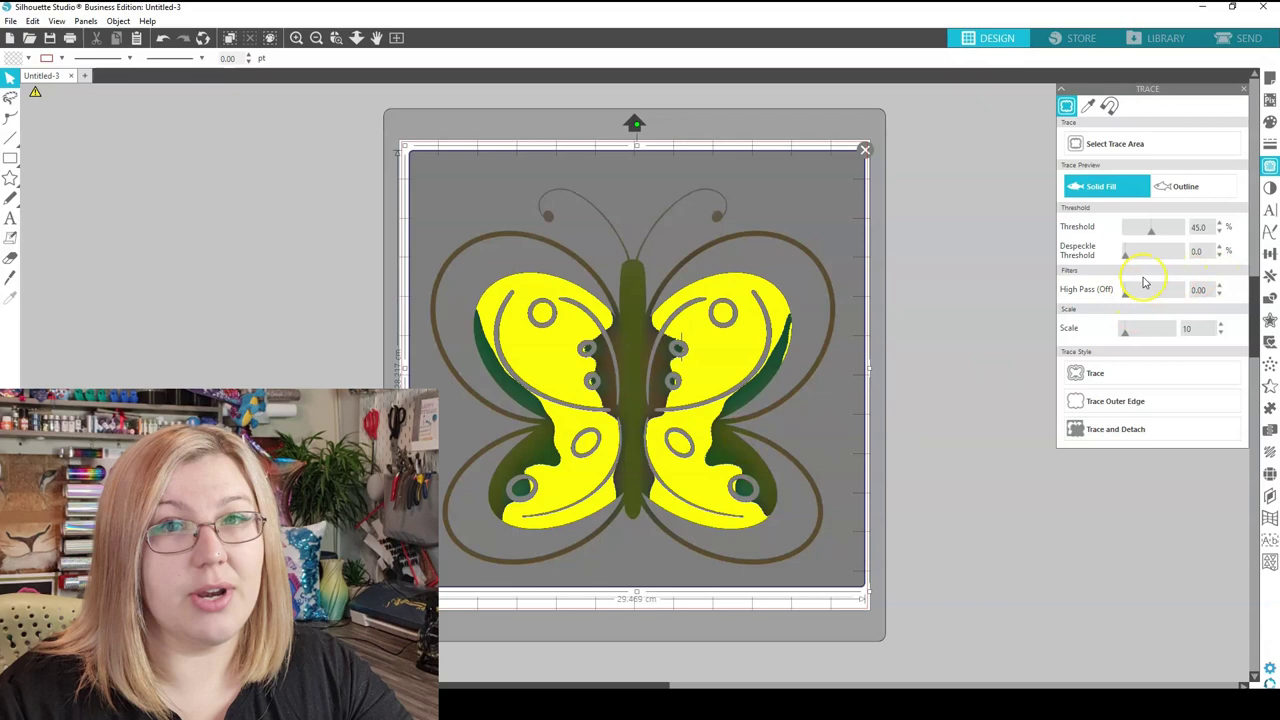
- Raise the trace Threshold from 45% to 77% so the preview fills the whole butterfly
{"action": "left_click", "coordinate": [1153, 233]}
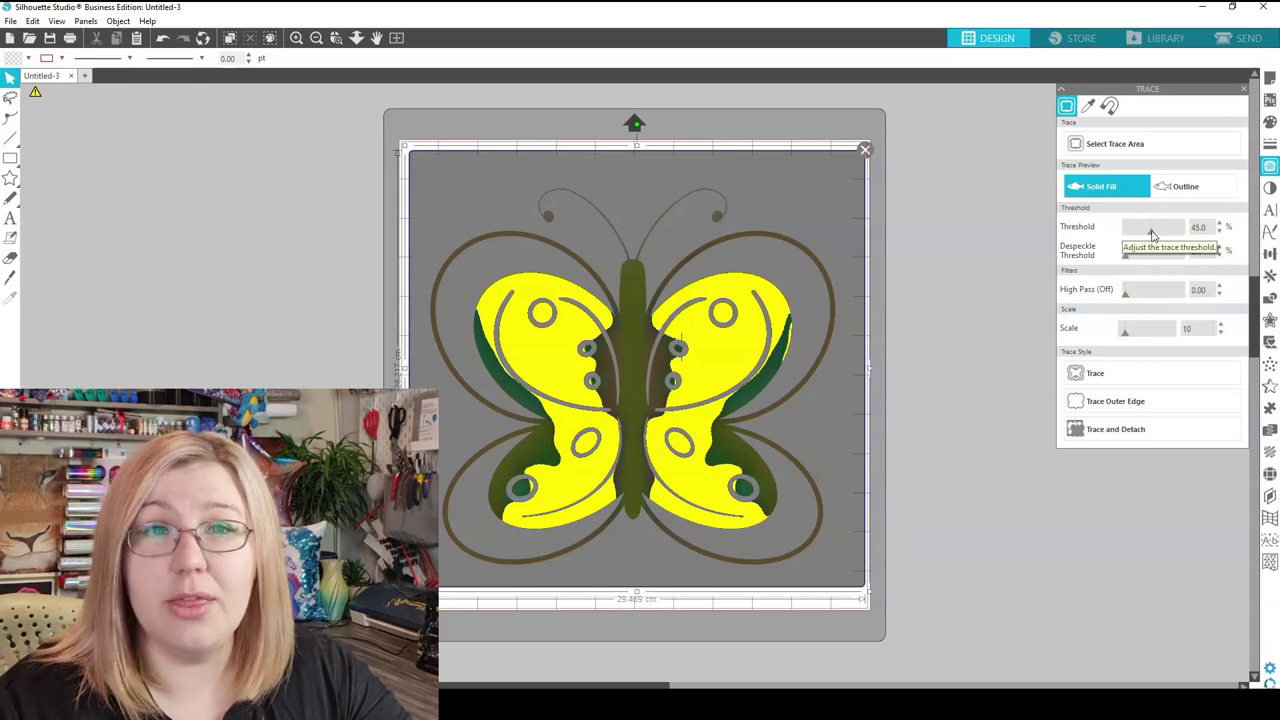
{"action": "left_click_drag", "start_coordinate": [1153, 233], "coordinate": [1158, 231]}
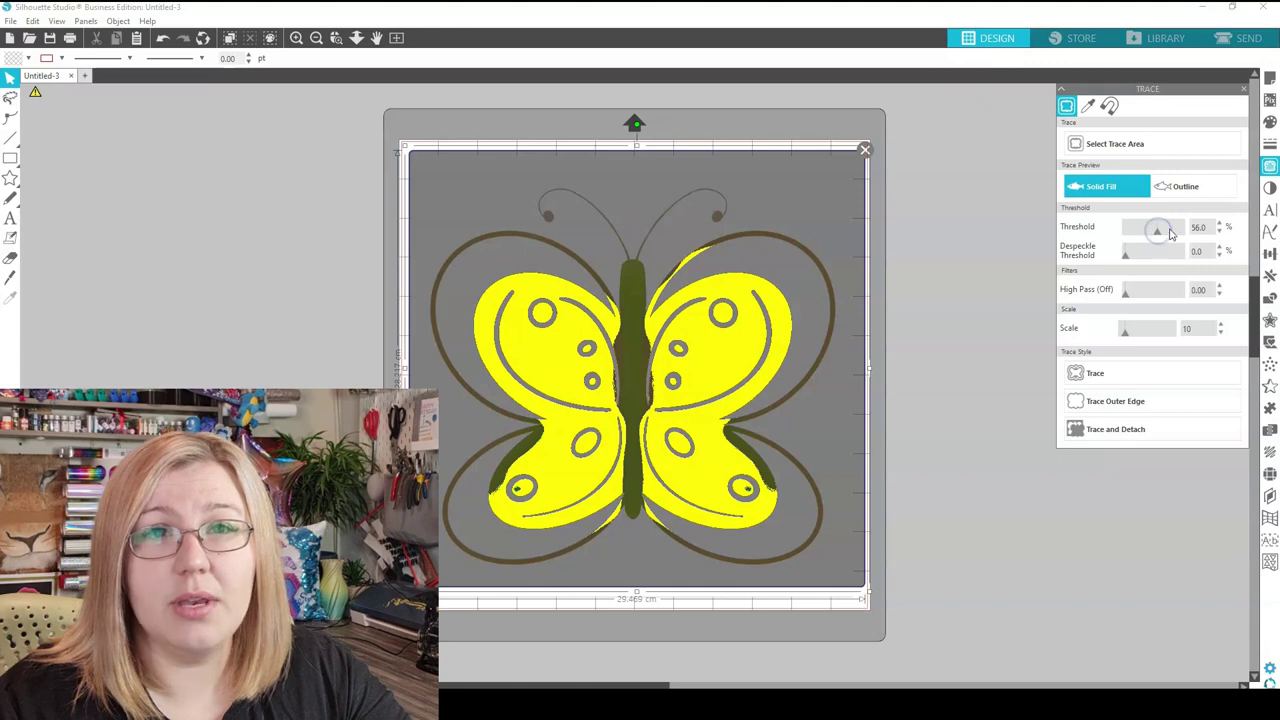
{"action": "left_click", "coordinate": [1202, 227]}
{"action": "left_click", "coordinate": [1166, 232]}
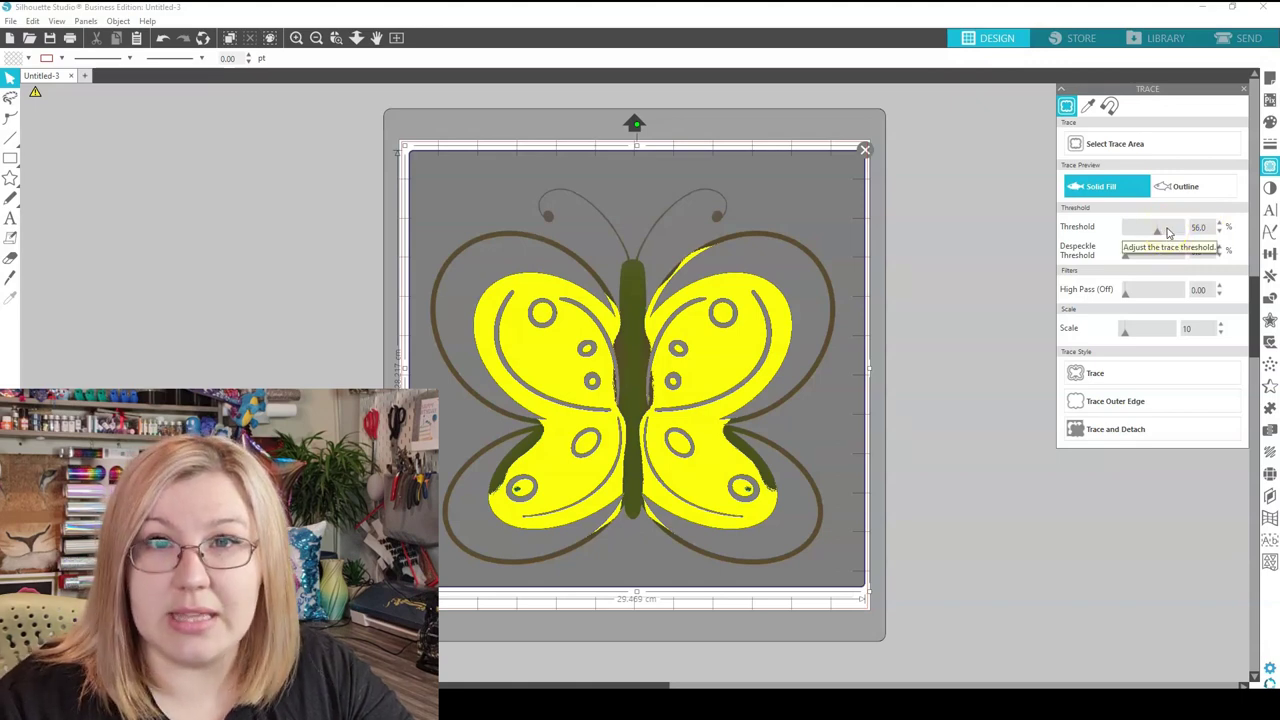
{"action": "left_click", "coordinate": [1155, 236]}
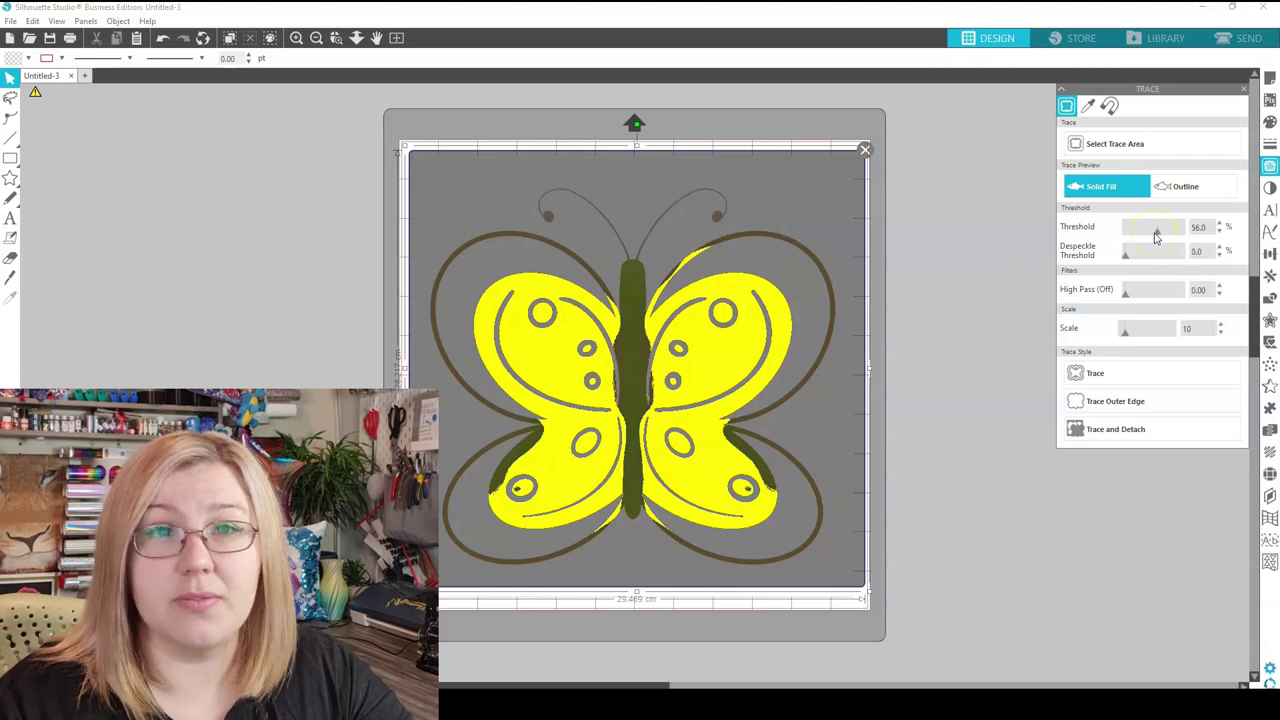
{"action": "left_click_drag", "start_coordinate": [1155, 236], "coordinate": [1169, 233]}
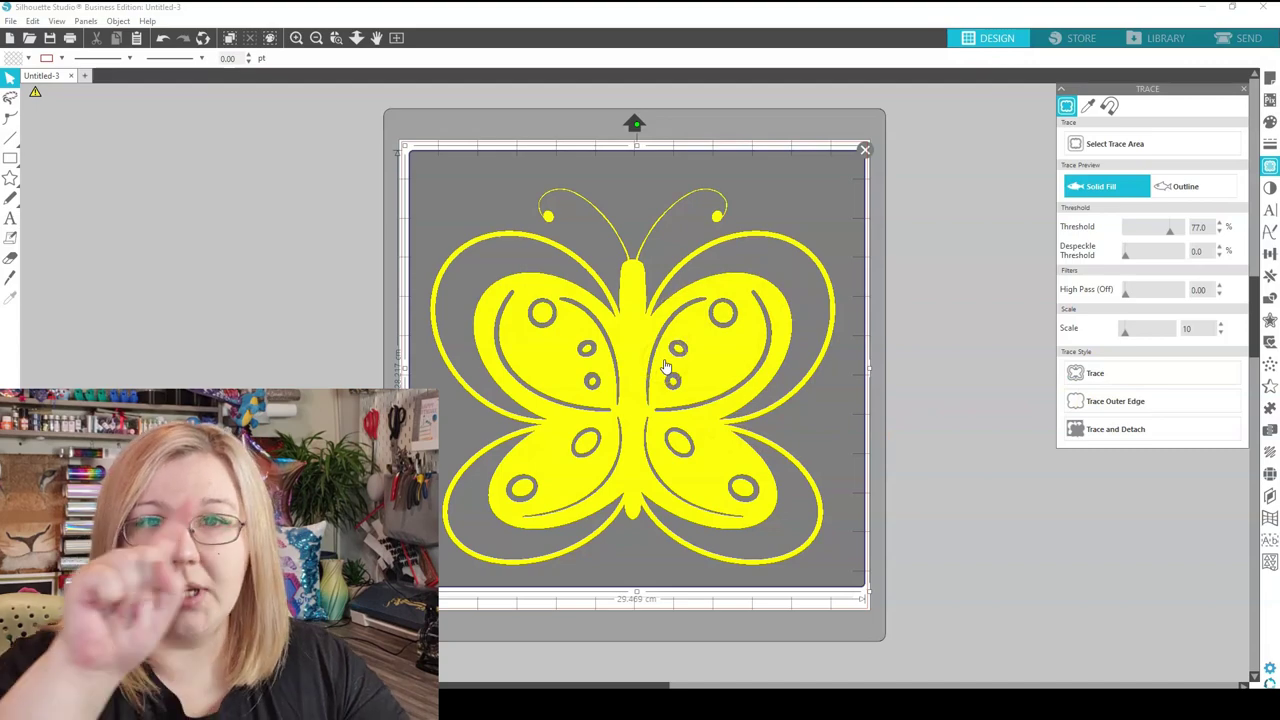
- Apply a basic Trace, move the image aside to inspect the cut lines, and fill the traced shape black
{"action": "left_click", "coordinate": [1120, 373]}
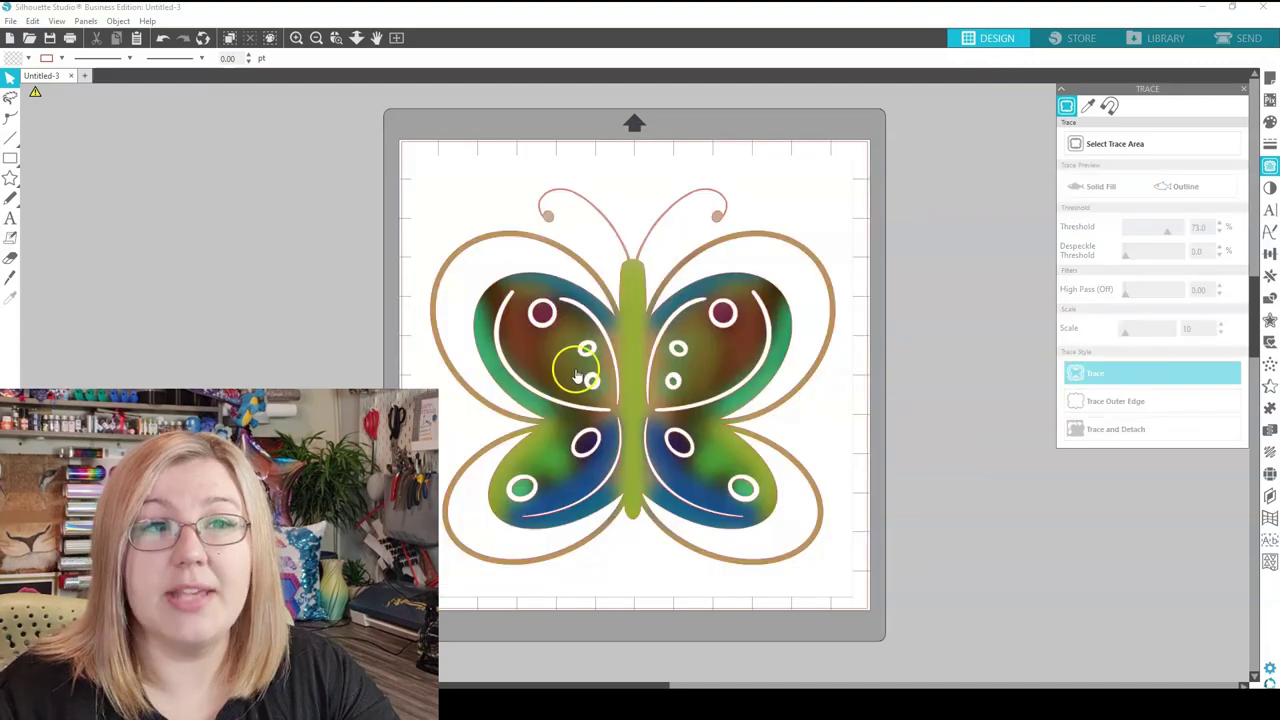
{"action": "mouse_move", "coordinate": [815, 418]}
{"action": "left_mouse_down"}
{"action": "mouse_move", "coordinate": [957, 400]}
{"action": "mouse_move", "coordinate": [940, 410]}
{"action": "mouse_move", "coordinate": [975, 430]}
{"action": "left_mouse_up"}
{"action": "mouse_move", "coordinate": [666, 449]}
{"action": "left_mouse_down"}
{"action": "mouse_move", "coordinate": [617, 443]}
{"action": "mouse_move", "coordinate": [636, 468]}
{"action": "mouse_move", "coordinate": [655, 450]}
{"action": "left_mouse_up"}
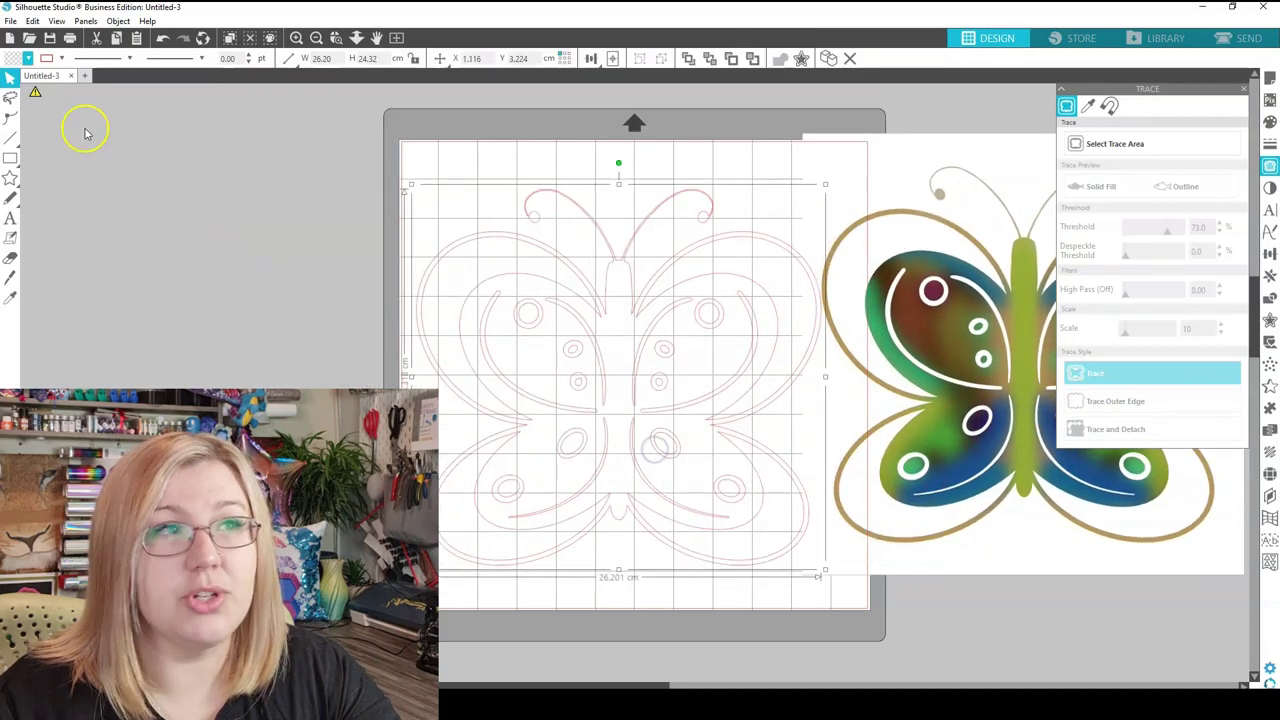
{"action": "left_click", "coordinate": [29, 52]}
{"action": "left_click", "coordinate": [178, 108]}
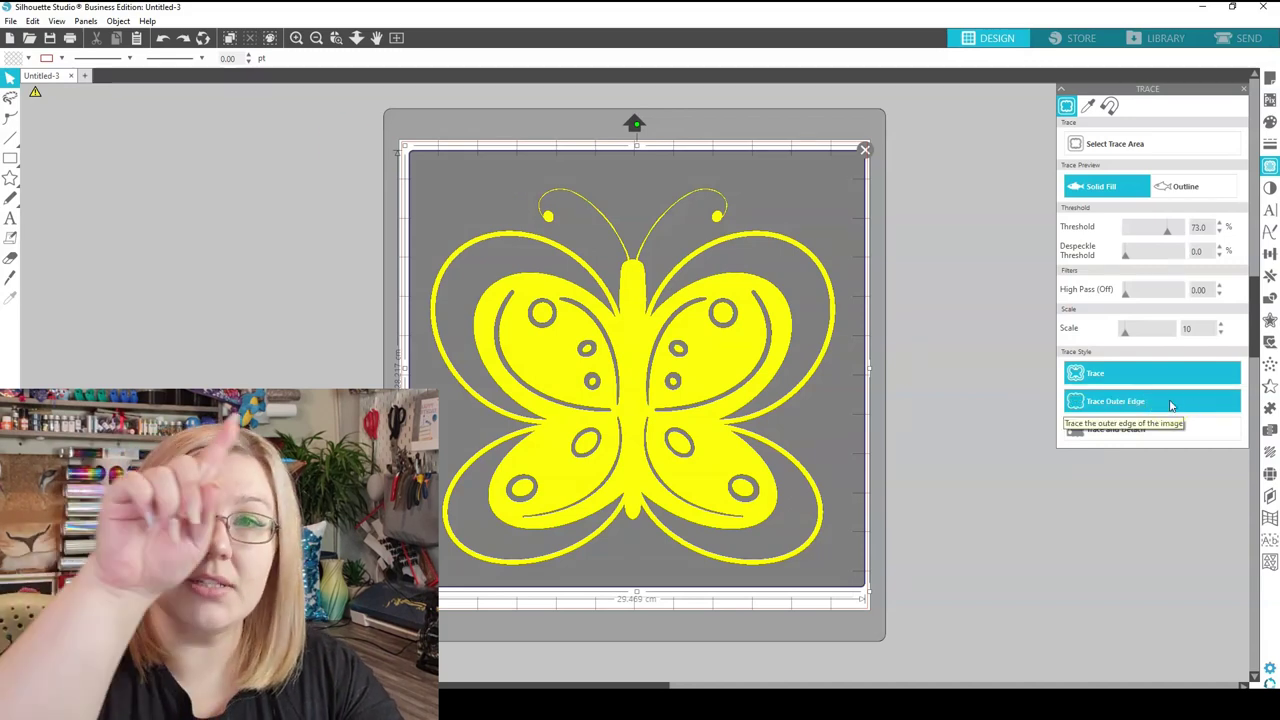
- Apply Trace Outer Edge and move the image aside to compare the hole-free outline
{"action": "left_click", "coordinate": [1160, 401]}
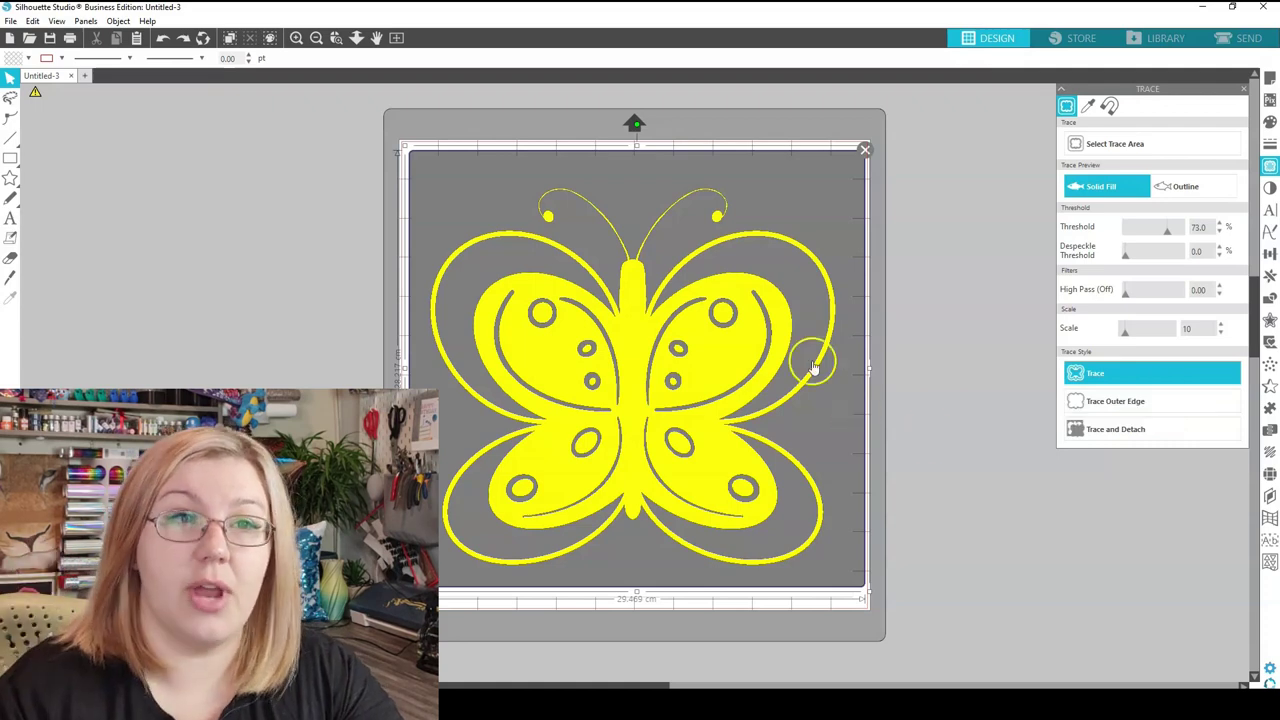
{"action": "left_click", "coordinate": [1137, 401]}
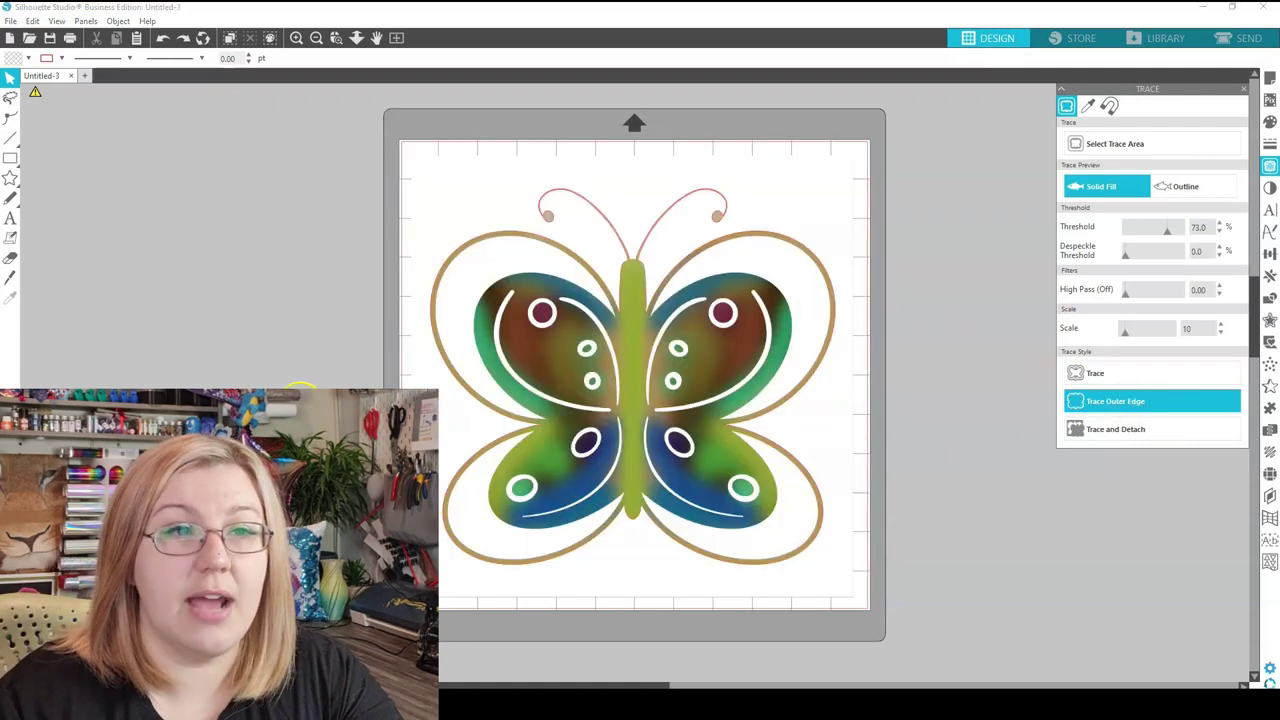
{"action": "mouse_move", "coordinate": [422, 443]}
{"action": "left_mouse_down"}
{"action": "mouse_move", "coordinate": [720, 449]}
{"action": "mouse_move", "coordinate": [820, 434]}
{"action": "mouse_move", "coordinate": [695, 455]}
{"action": "mouse_move", "coordinate": [714, 443]}
{"action": "left_mouse_up"}
{"action": "left_click", "coordinate": [845, 385]}
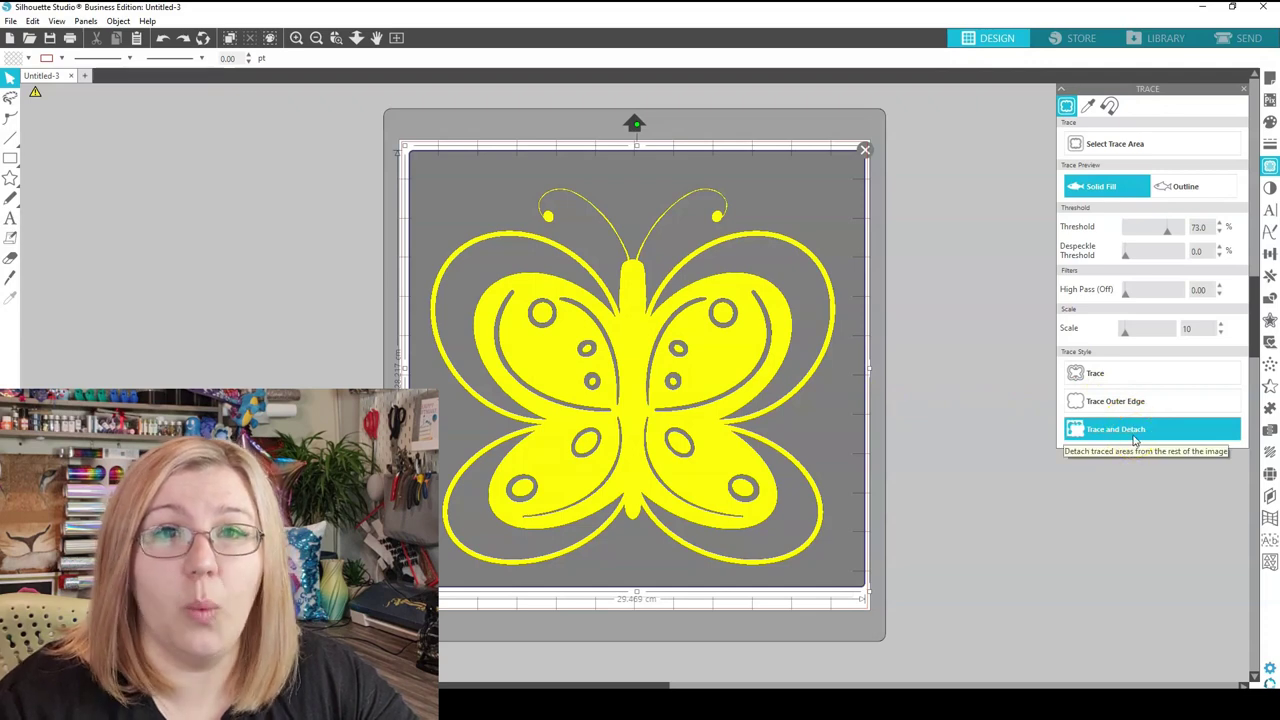
- Apply Trace and Detach, then shift the butterfly image around to view the detached shape
{"action": "left_click", "coordinate": [1135, 432]}
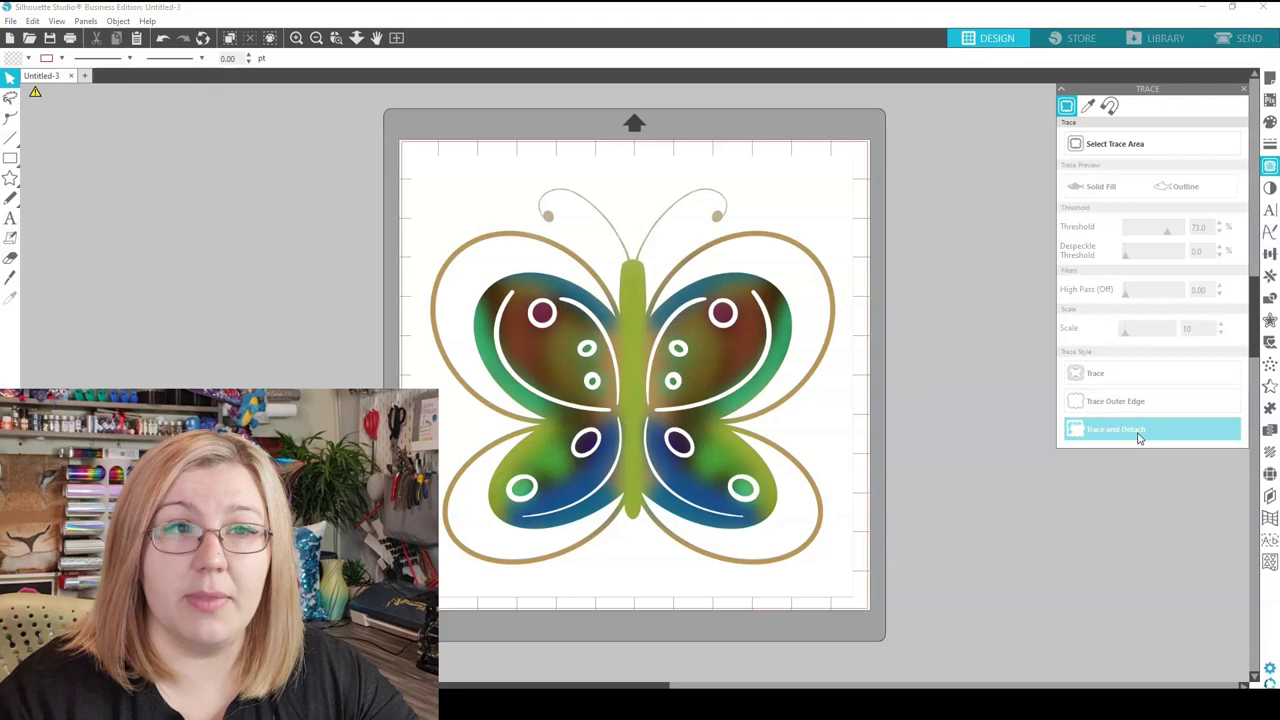
{"action": "mouse_move", "coordinate": [820, 431]}
{"action": "left_mouse_down"}
{"action": "mouse_move", "coordinate": [1160, 434]}
{"action": "mouse_move", "coordinate": [980, 571]}
{"action": "mouse_move", "coordinate": [1044, 570]}
{"action": "left_mouse_up"}
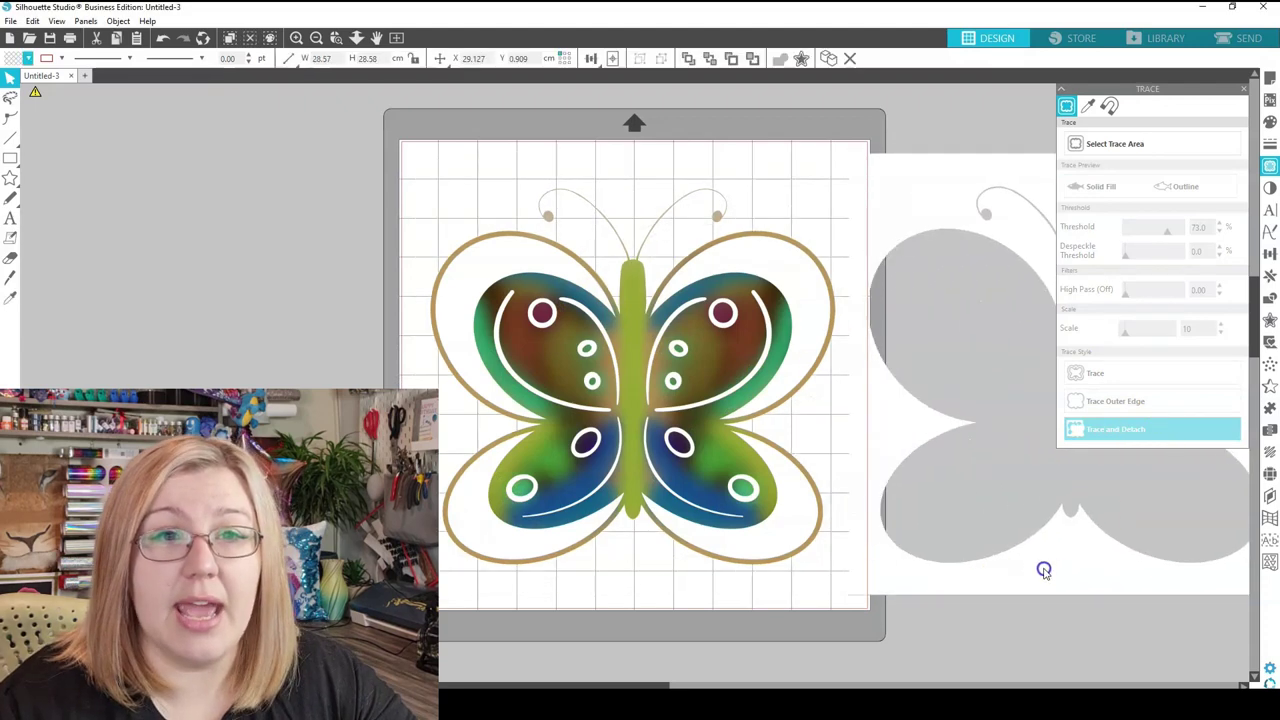
{"action": "left_click_drag", "start_coordinate": [729, 534], "coordinate": [309, 513]}
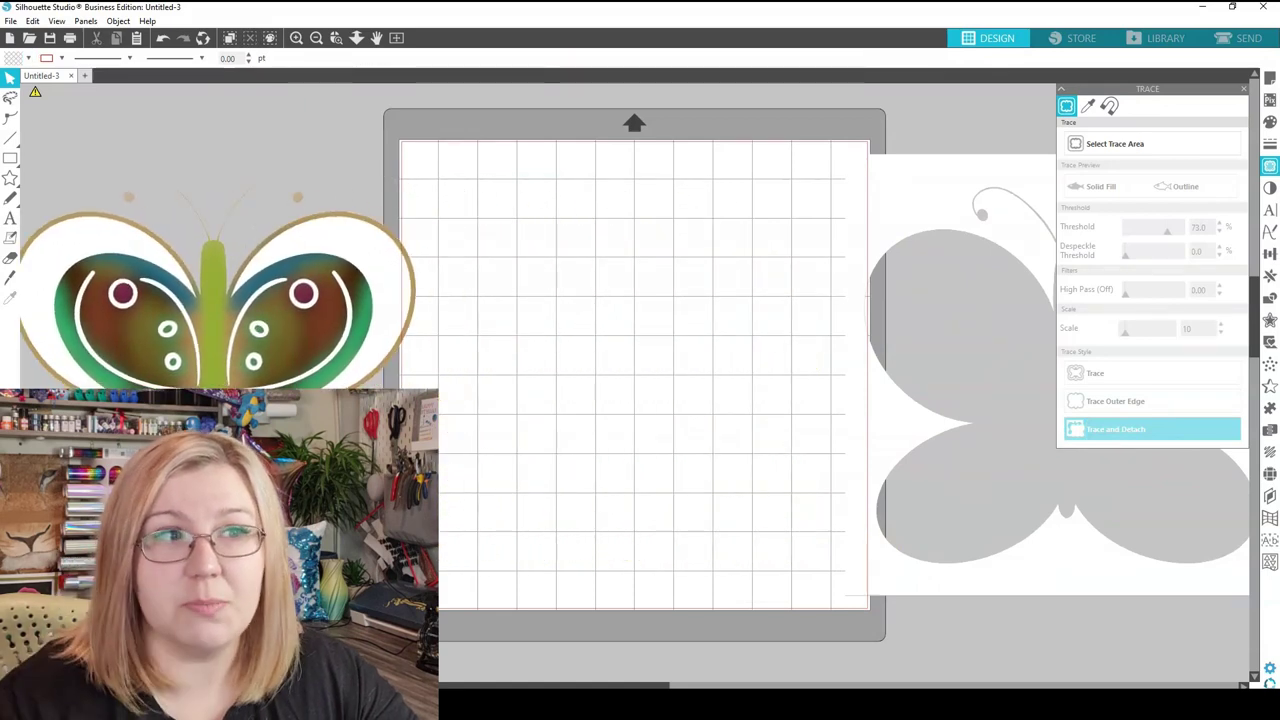
{"action": "left_click_drag", "start_coordinate": [309, 513], "coordinate": [689, 506]}
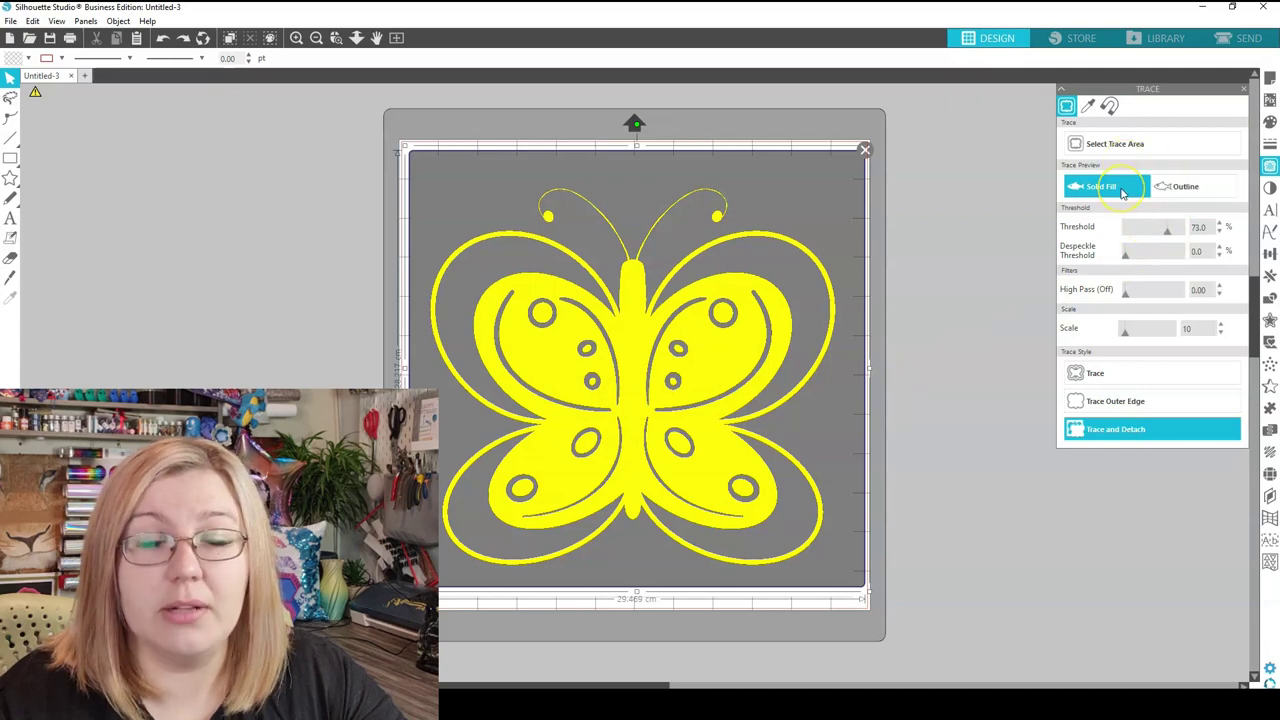
{"action": "left_click", "coordinate": [1160, 187]}
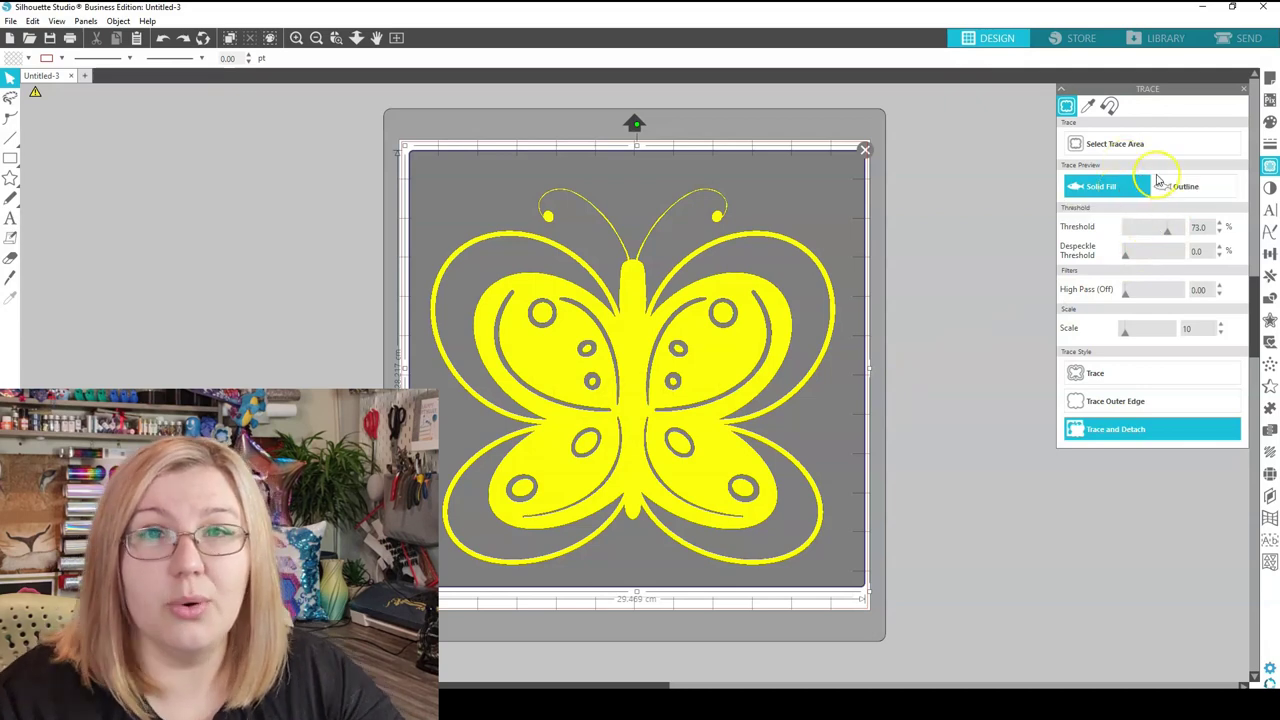
{"action": "left_click", "coordinate": [1088, 187]}
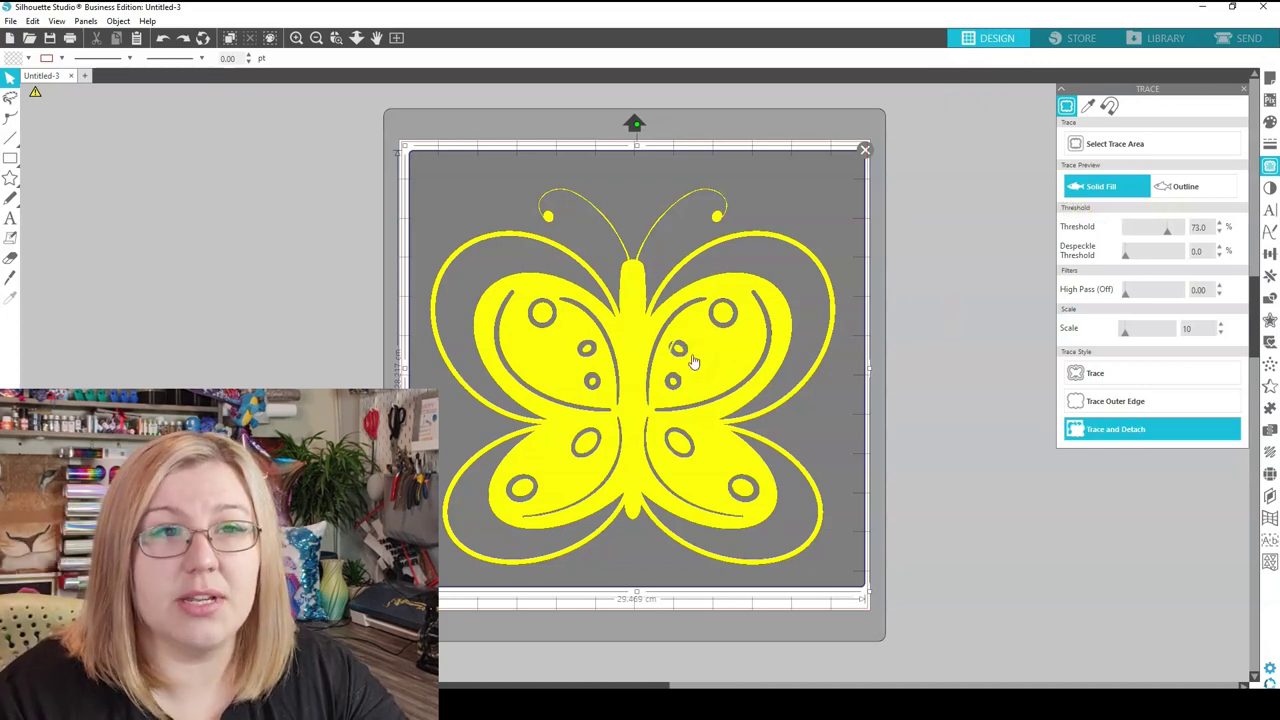
{"action": "left_click", "coordinate": [1186, 186]}
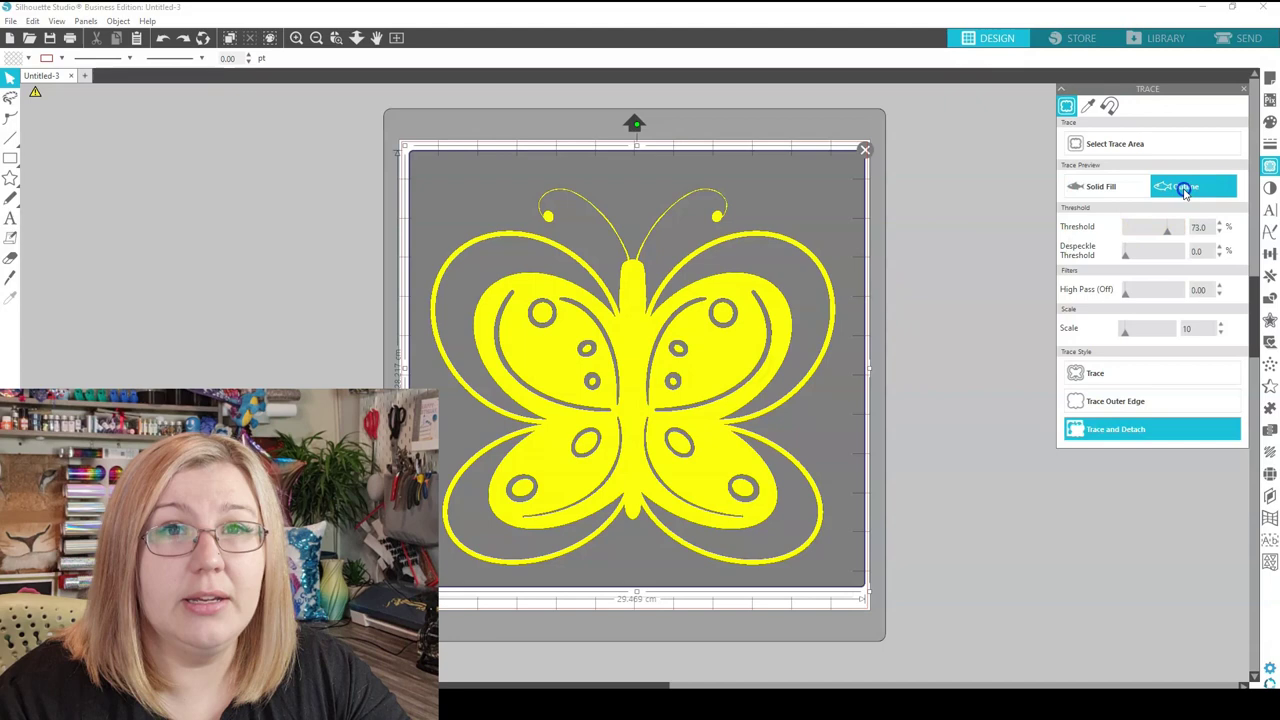
{"action": "left_click", "coordinate": [1004, 322]}
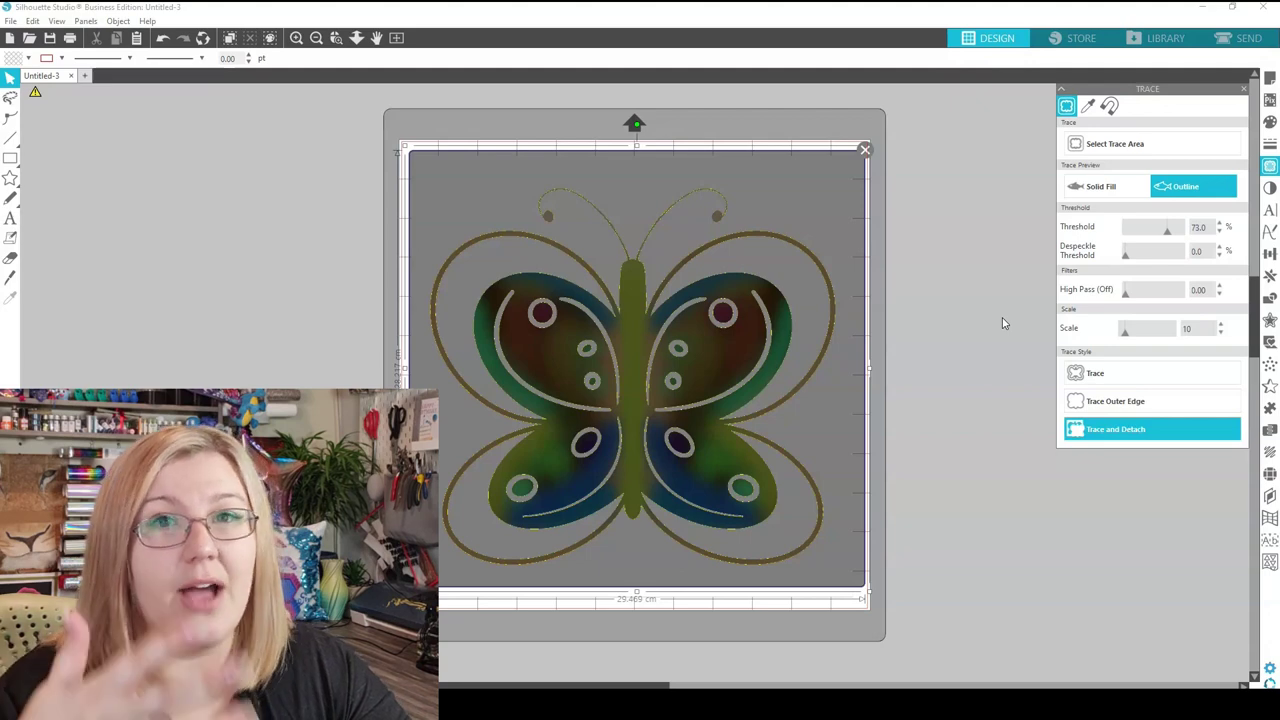
{"action": "left_click", "coordinate": [1103, 187]}
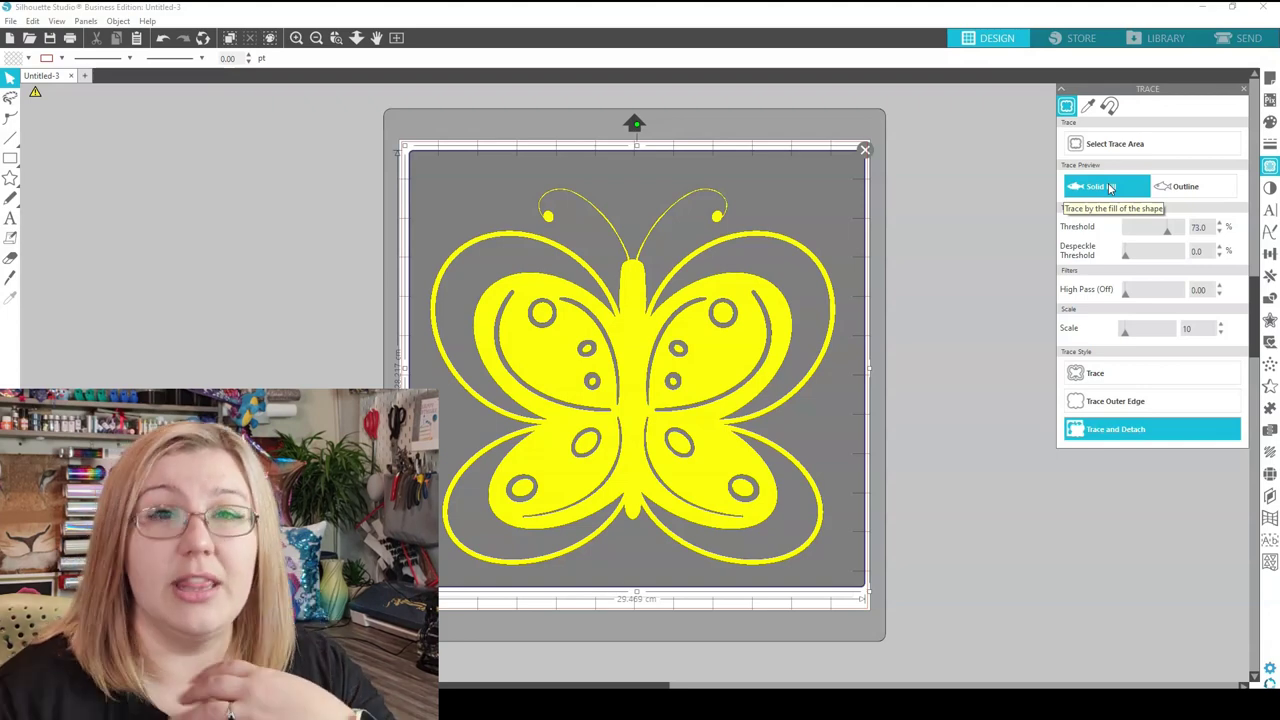
{"action": "left_click", "coordinate": [1110, 298]}
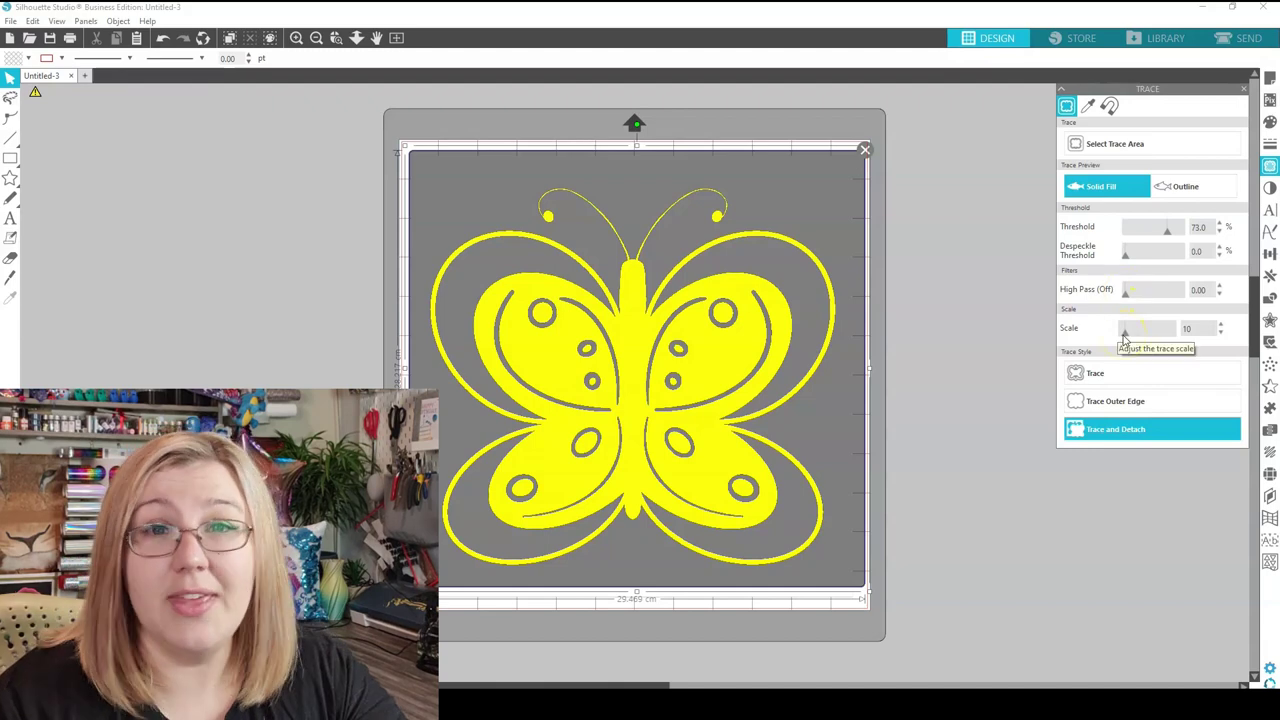
- Zoom into a wing edge, then drag the trace Scale up to 38 and back down to 4
{"action": "left_click", "coordinate": [336, 37]}
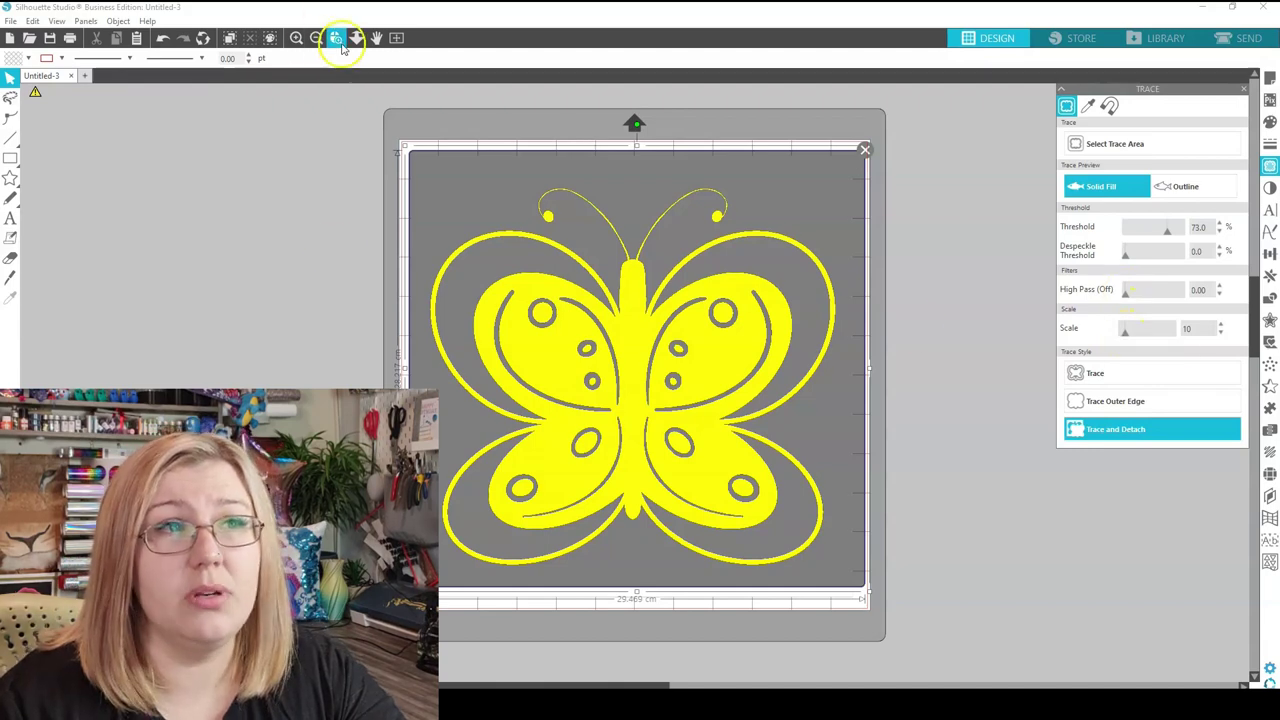
{"action": "left_click_drag", "start_coordinate": [814, 471], "coordinate": [535, 318]}
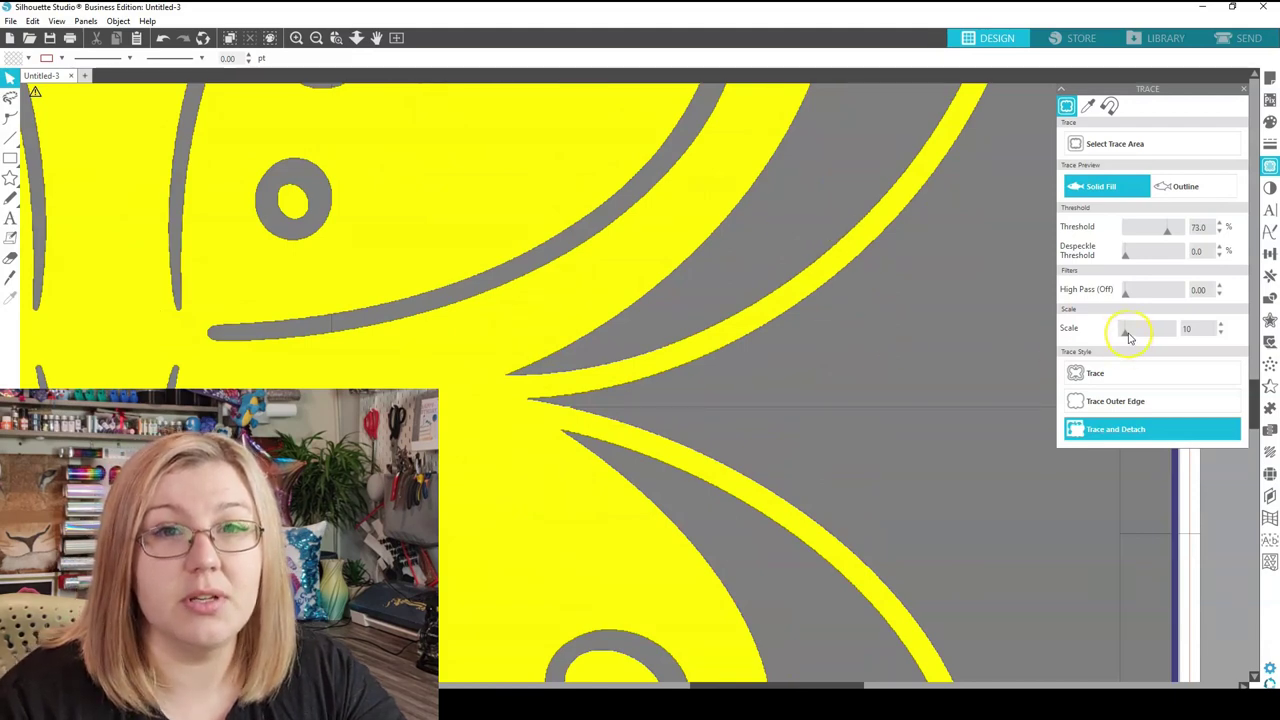
{"action": "scroll", "coordinate": [451, 397], "scroll_direction": "up", "scroll_amount": 3}
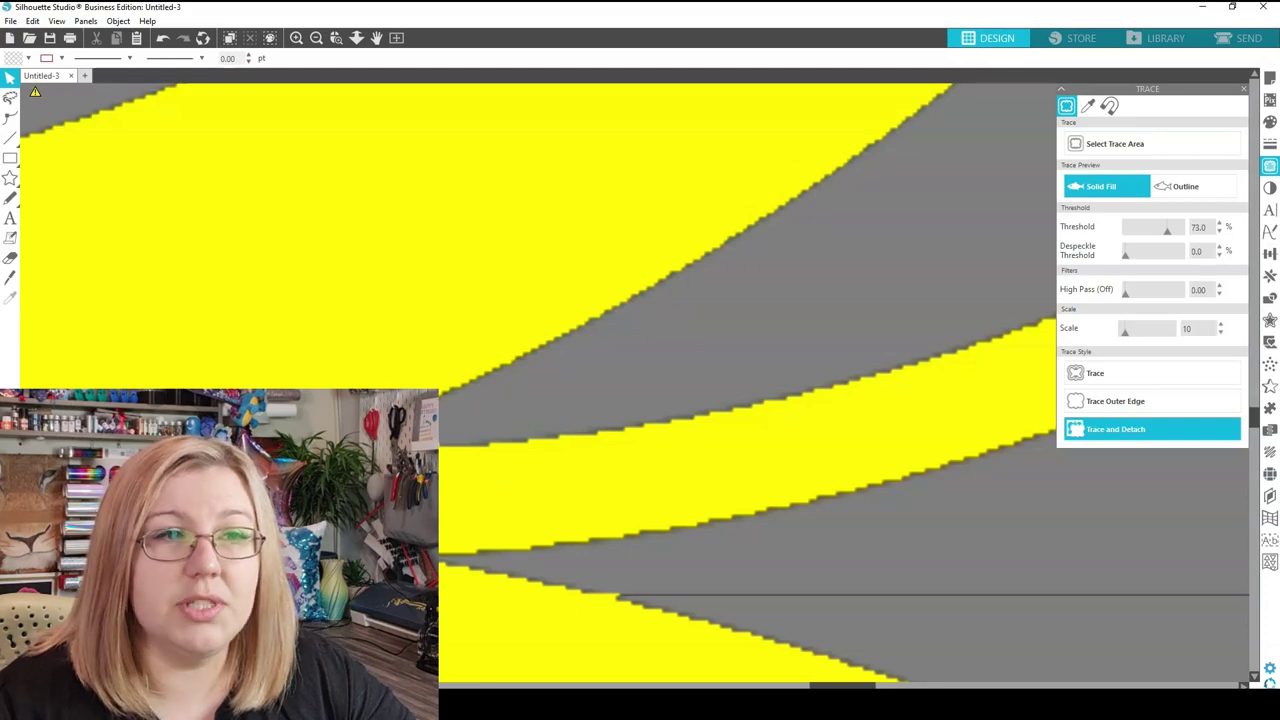
{"action": "left_click", "coordinate": [523, 434]}
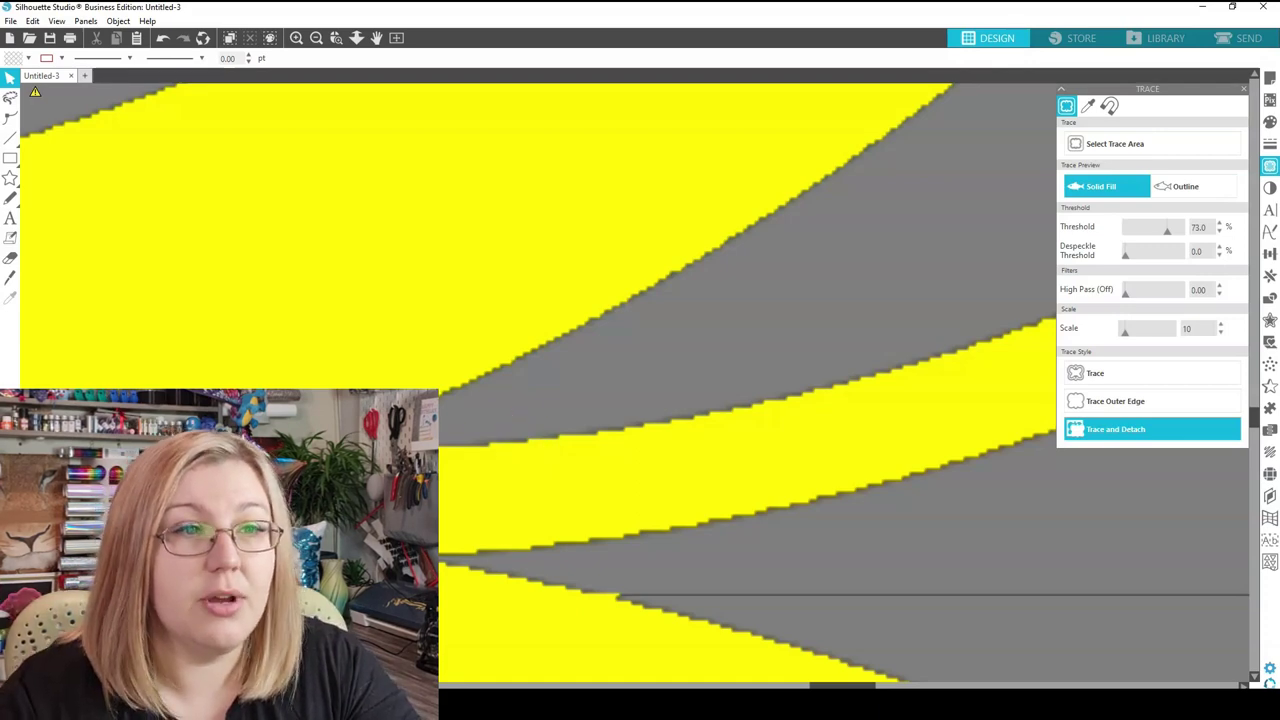
{"action": "left_click", "coordinate": [481, 437]}
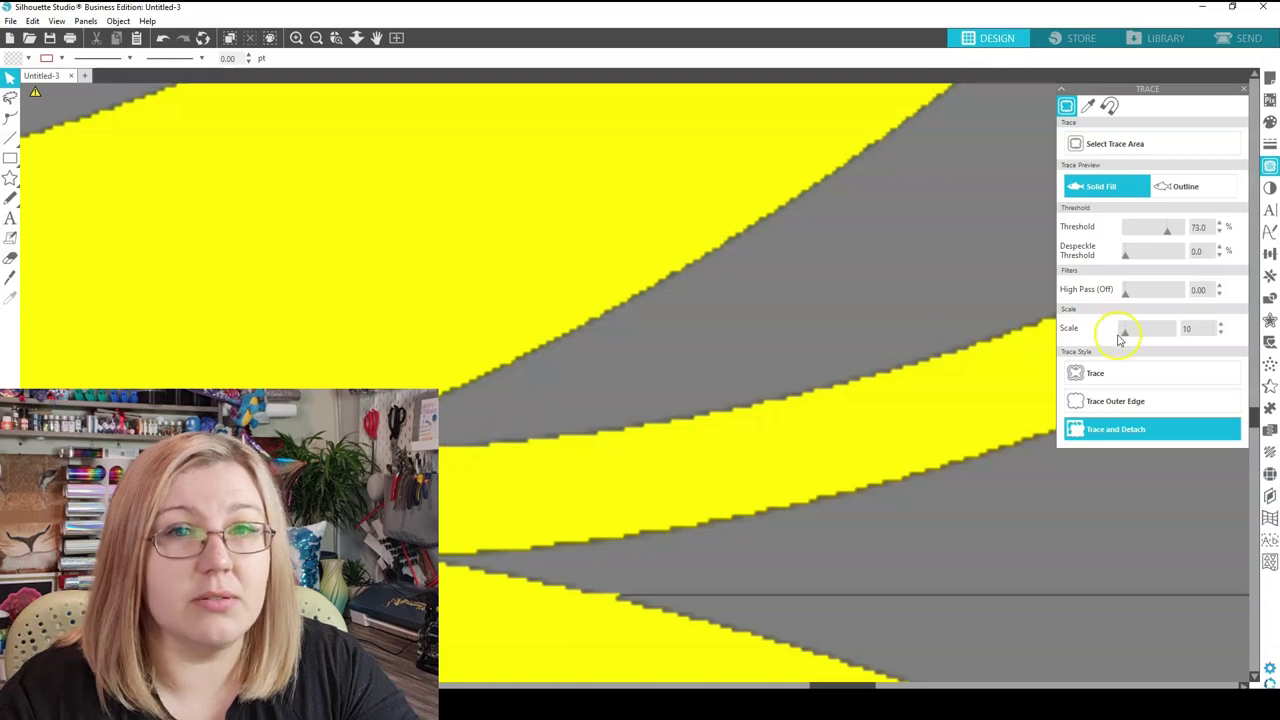
{"action": "left_click_drag", "start_coordinate": [1123, 333], "coordinate": [1158, 334]}
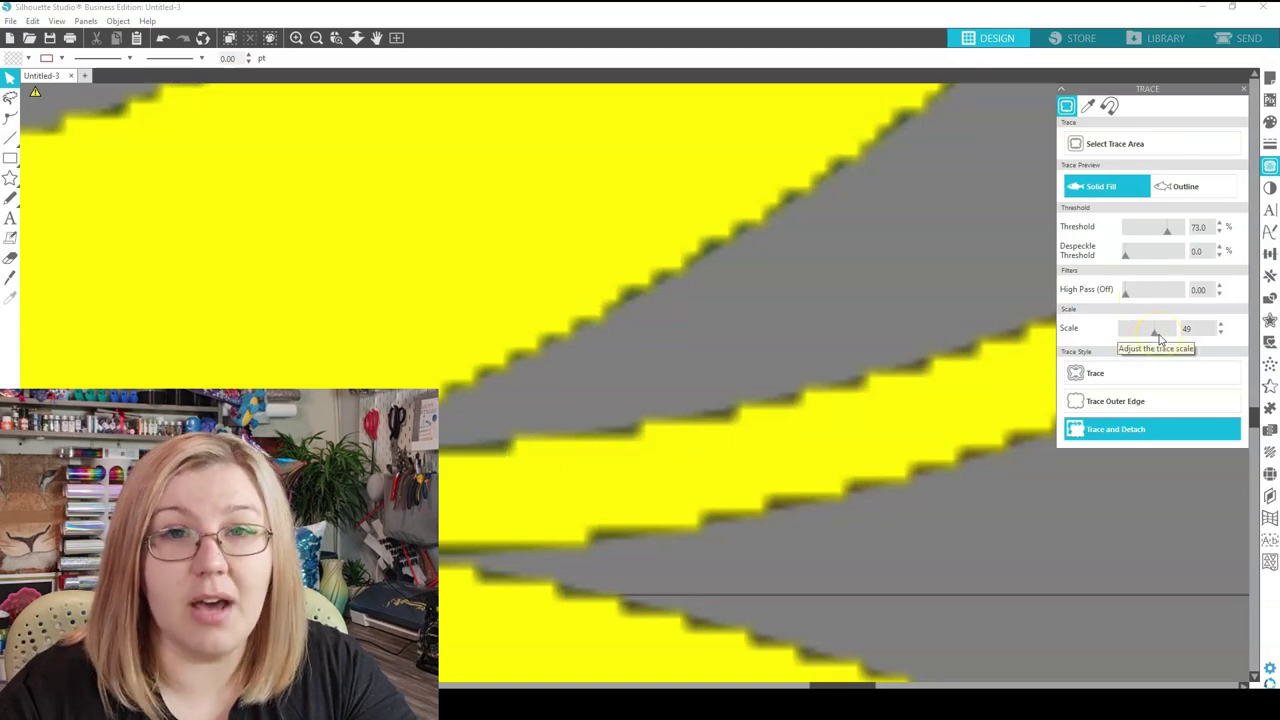
{"action": "left_click_drag", "start_coordinate": [1158, 334], "coordinate": [1121, 331]}
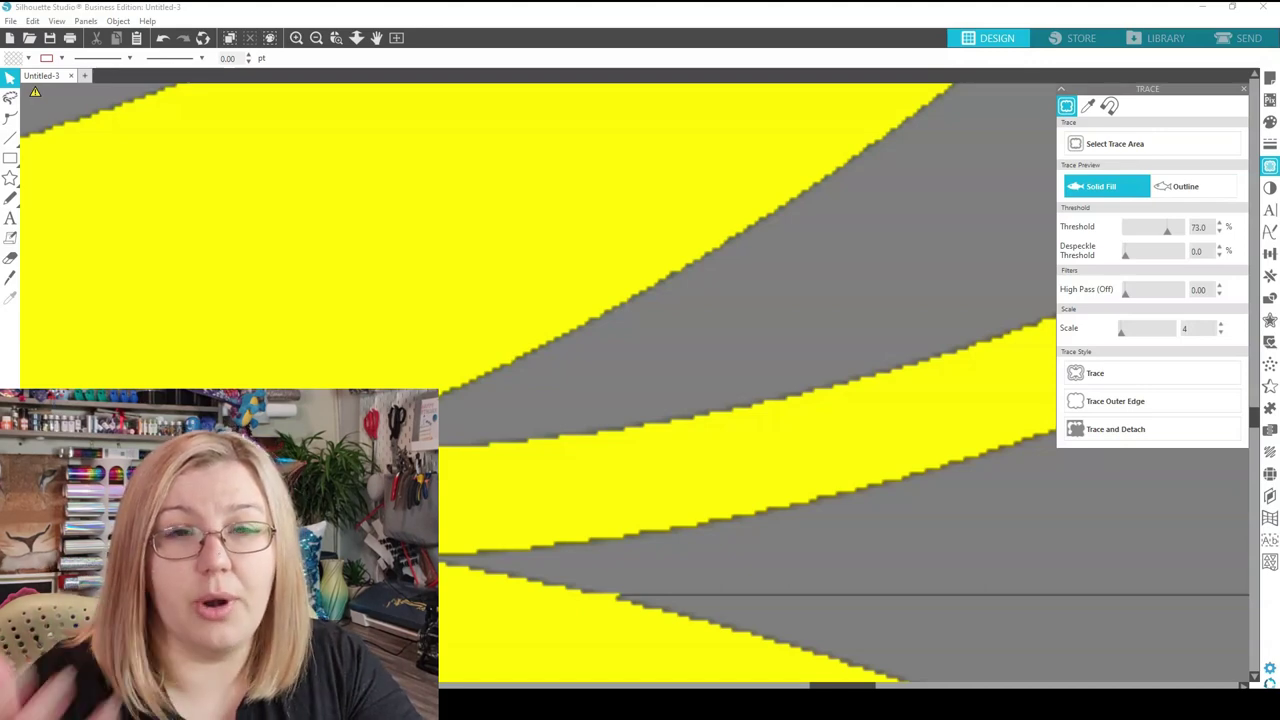
- Switch the Trace panel to Trace by Color and clear the existing trace area preview
{"action": "left_click", "coordinate": [580, 394]}
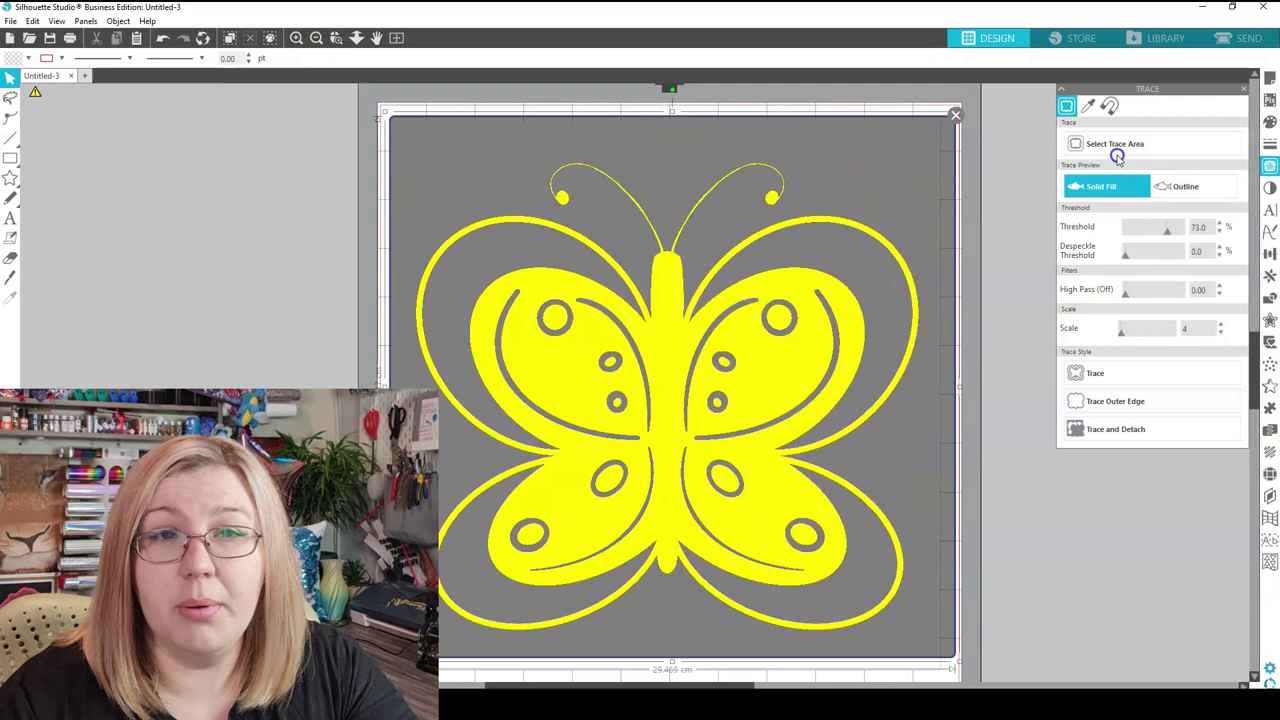
{"action": "left_click", "coordinate": [1073, 143]}
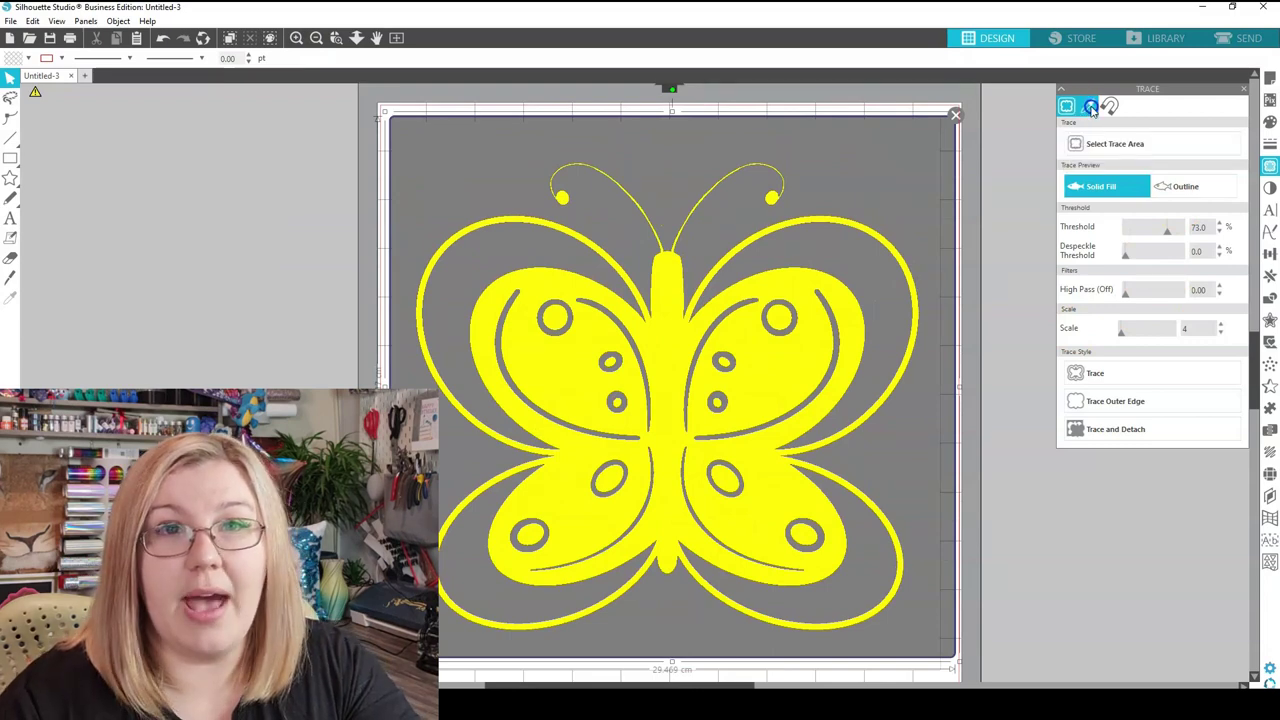
{"action": "left_click", "coordinate": [1091, 107]}
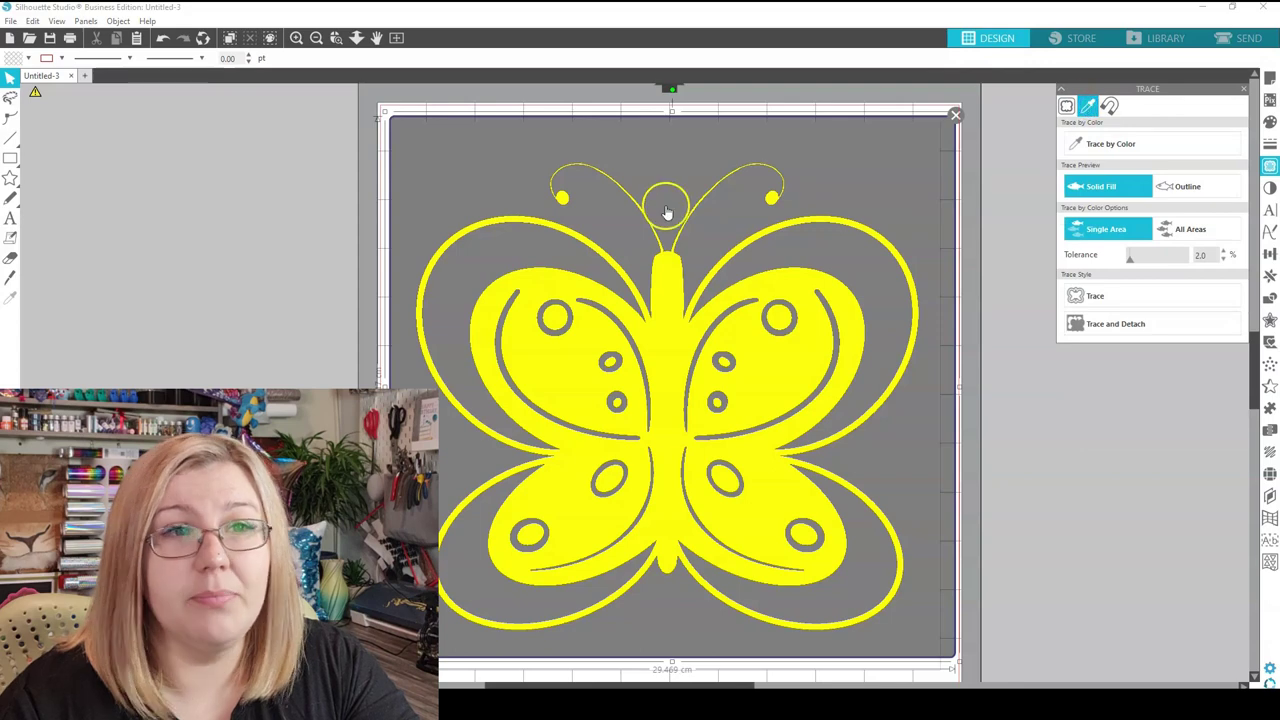
{"action": "left_click", "coordinate": [955, 114]}
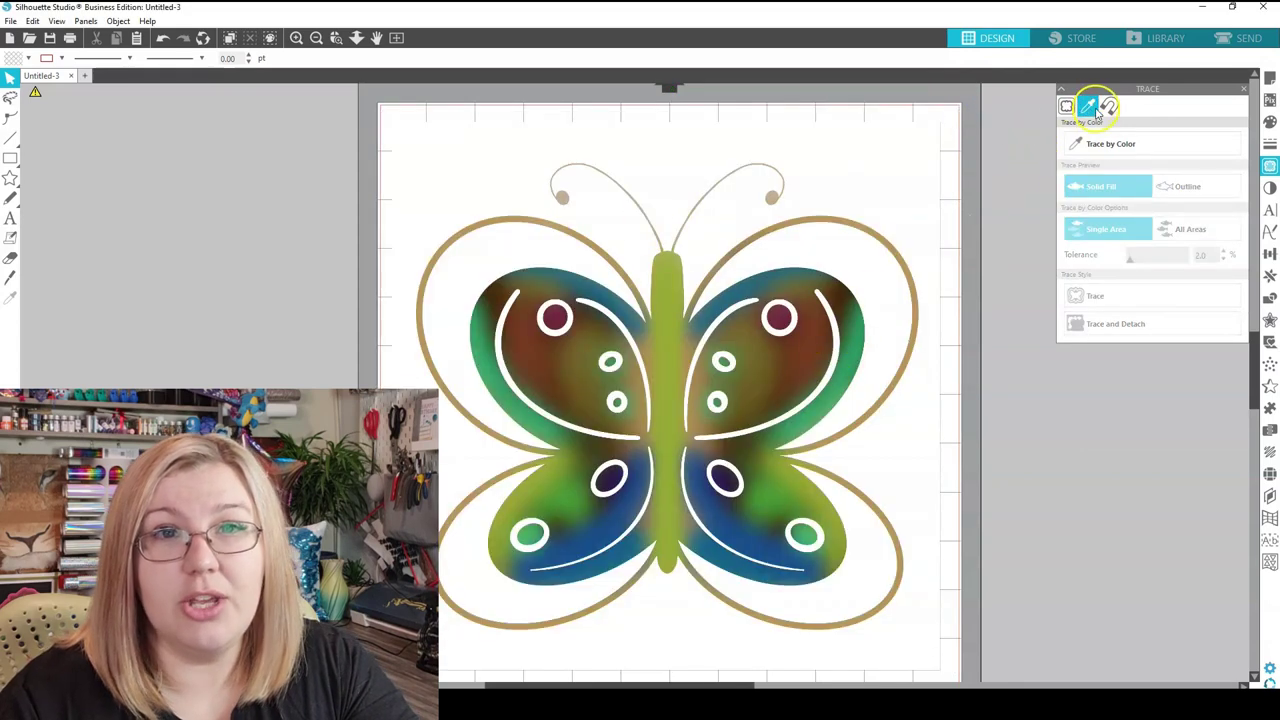
- Sample the tan wing outline colour, raise Tolerance to 14%, and choose All Areas
{"action": "left_click", "coordinate": [1094, 143]}
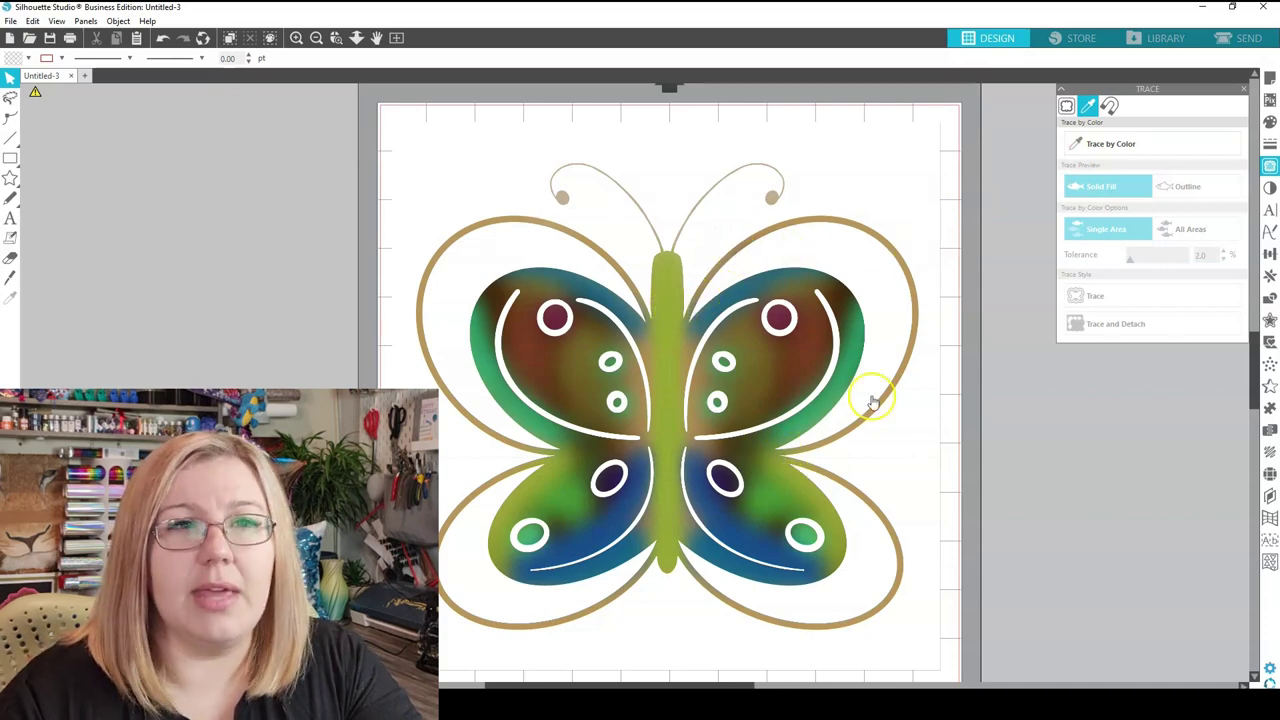
{"action": "left_click", "coordinate": [1085, 143]}
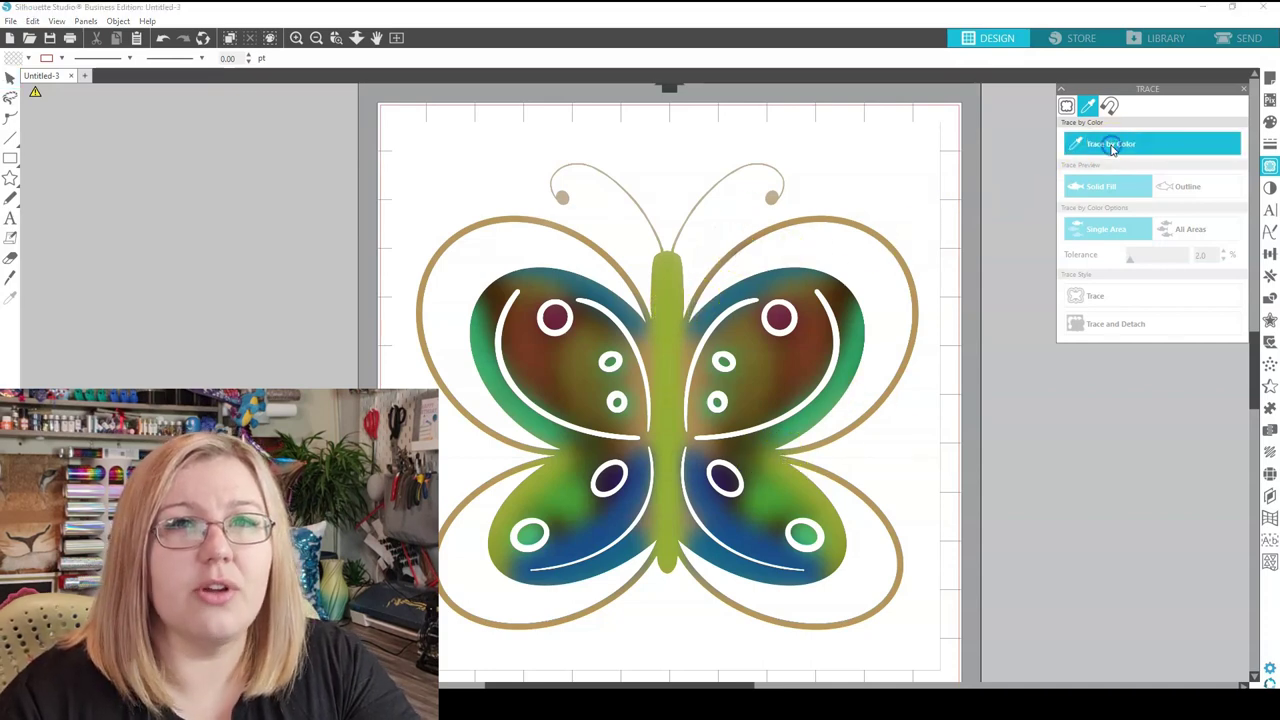
{"action": "left_click", "coordinate": [767, 228]}
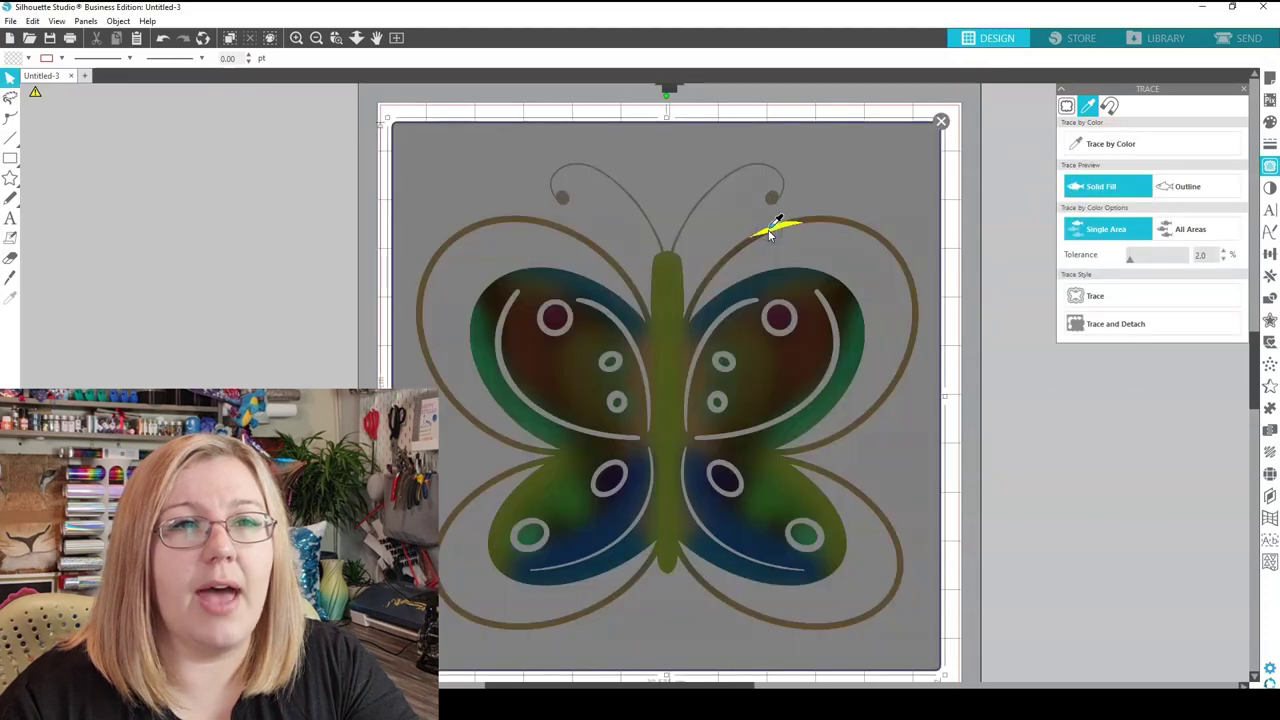
{"action": "left_click", "coordinate": [770, 233]}
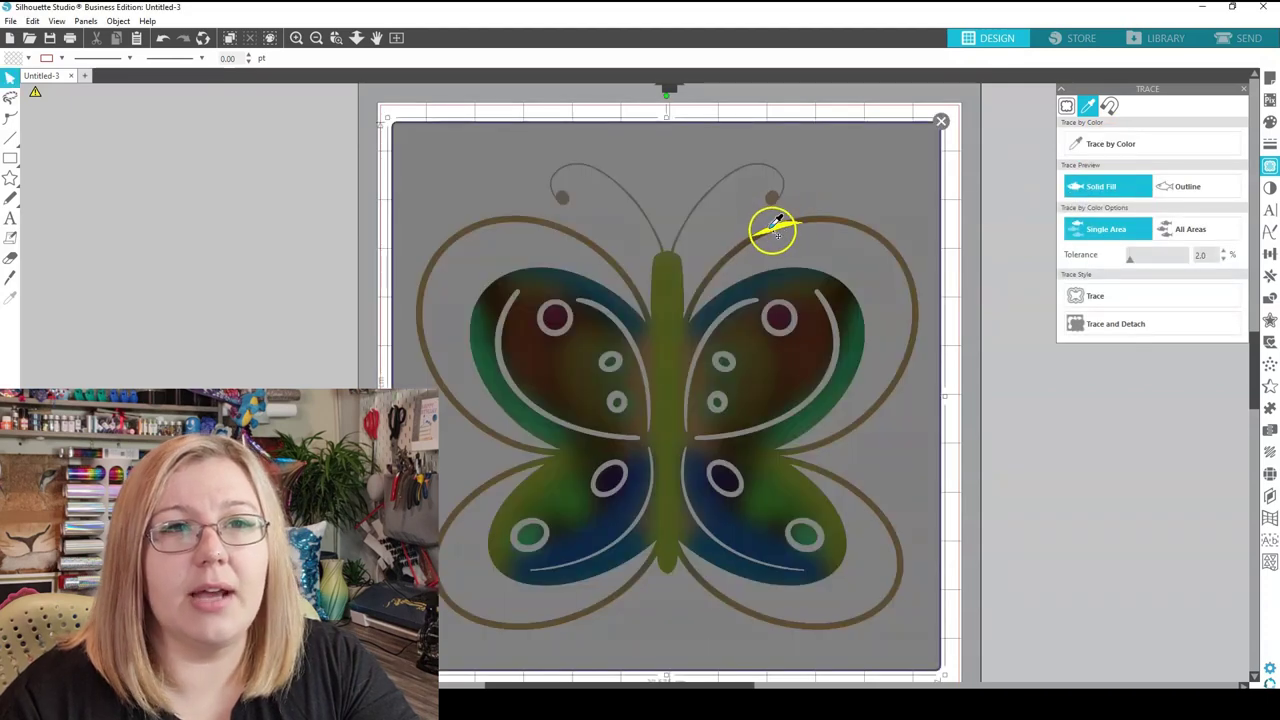
{"action": "left_click_drag", "start_coordinate": [1131, 259], "coordinate": [1138, 262]}
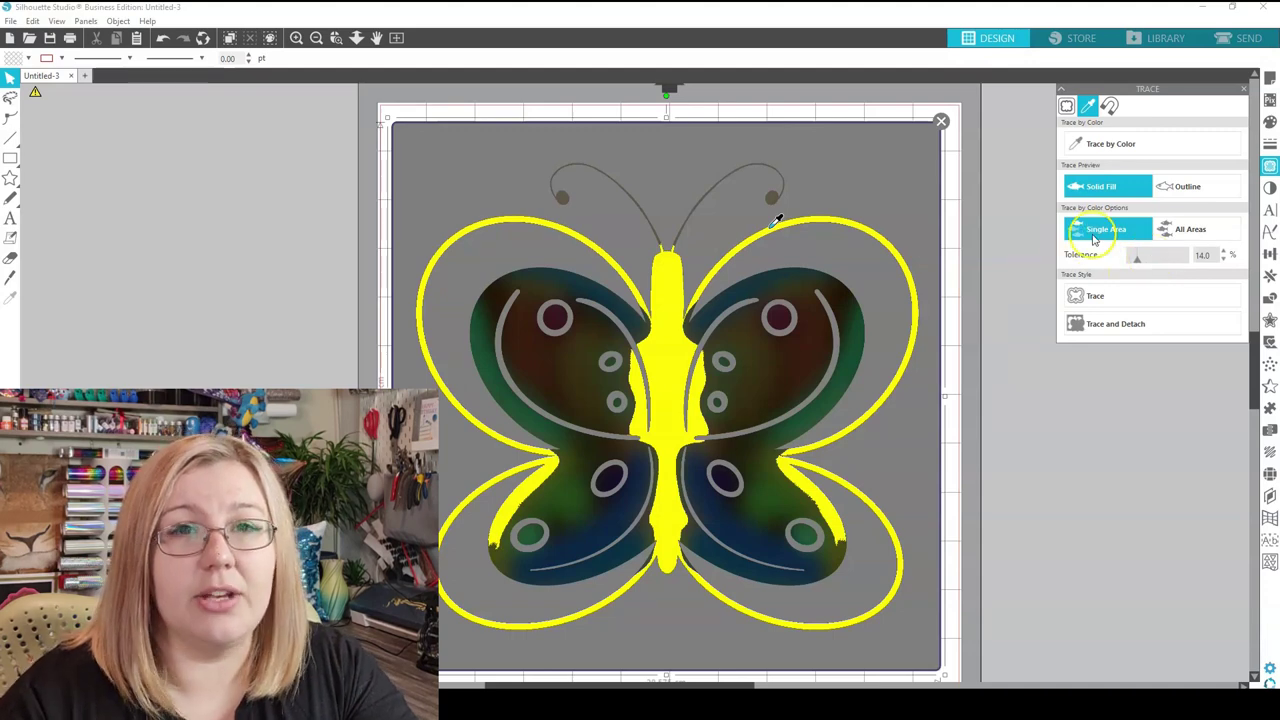
{"action": "left_click", "coordinate": [1178, 231]}
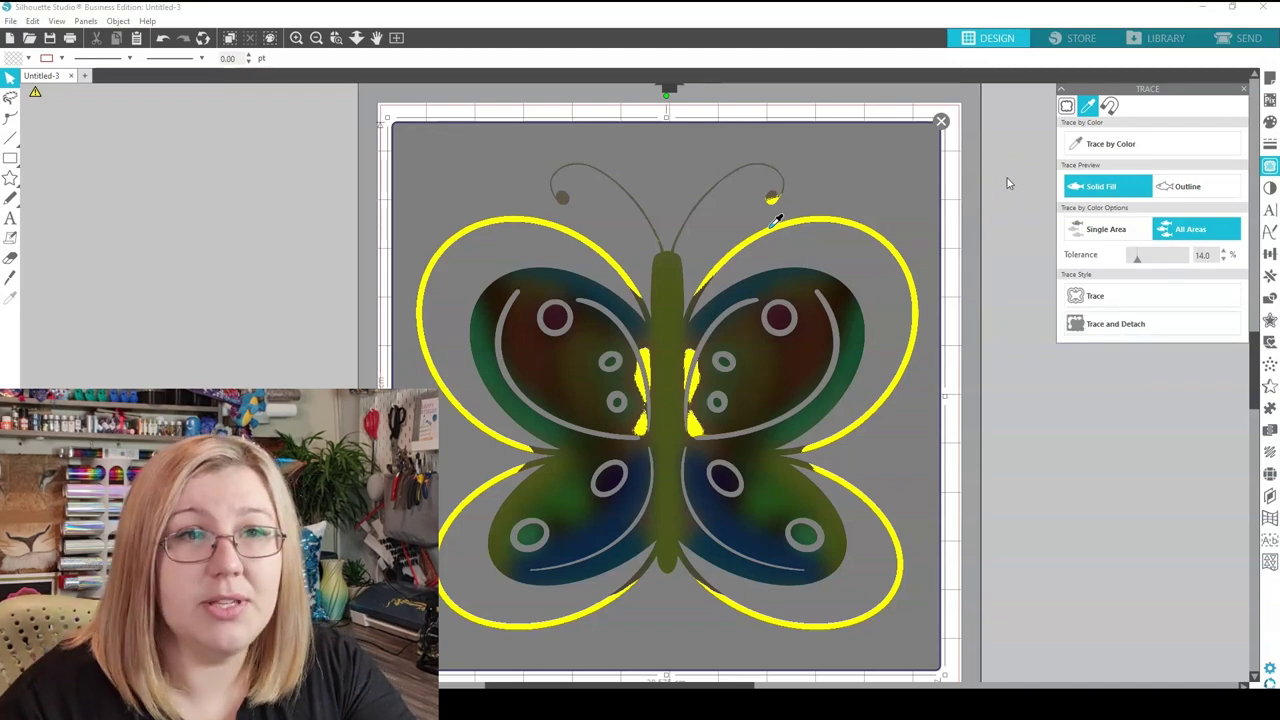
- Switch to Magnet Trace and trace along the left wing's outer edge up to the body
{"action": "left_click", "coordinate": [1112, 108]}
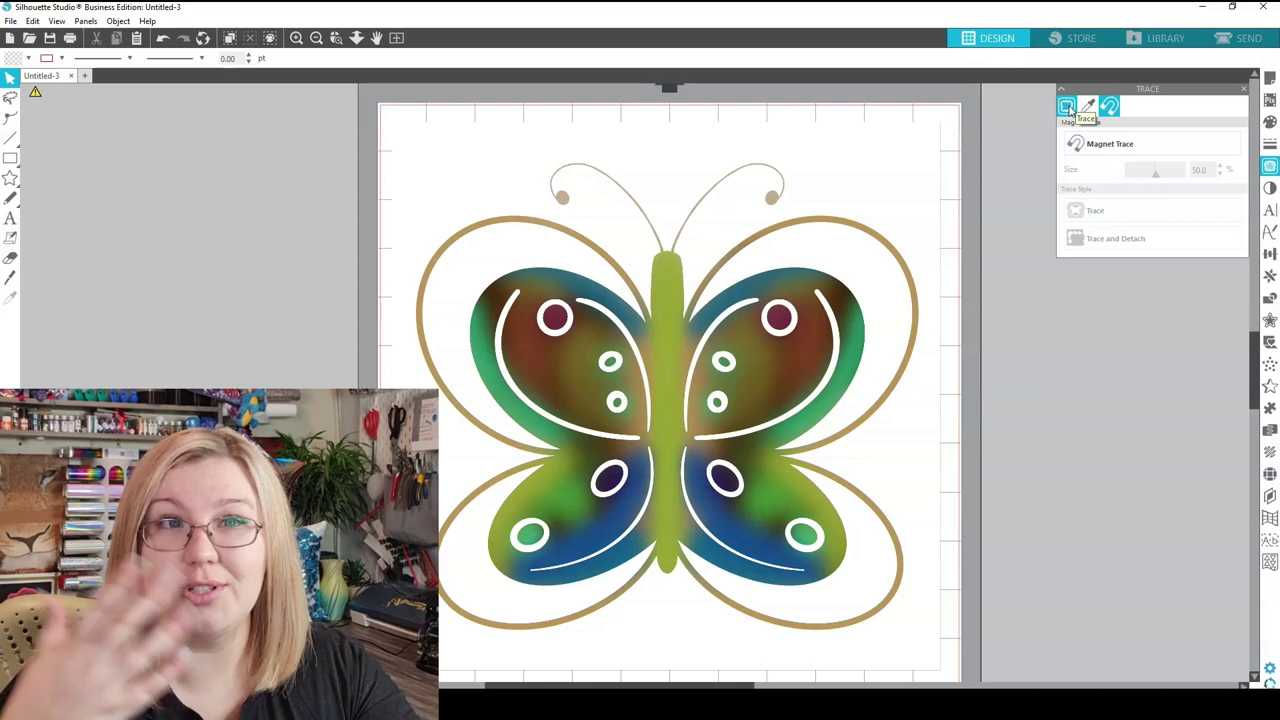
{"action": "left_click", "coordinate": [1068, 107]}
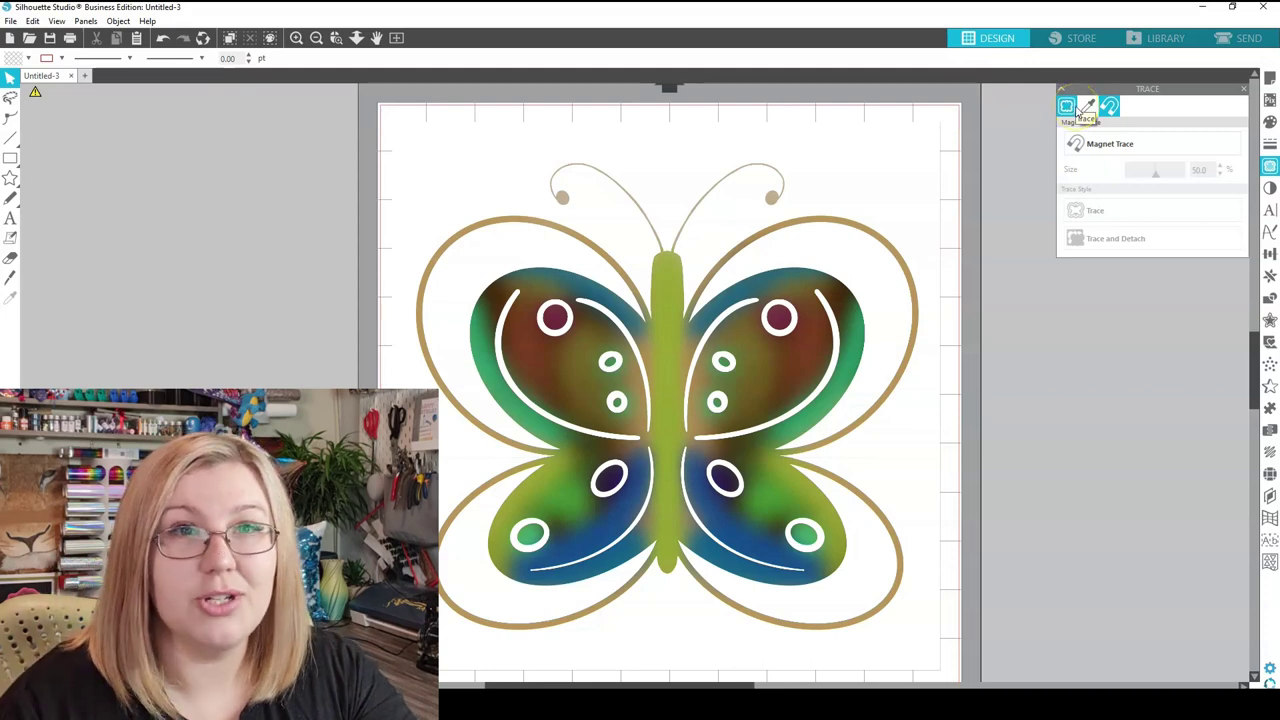
{"action": "left_click", "coordinate": [1086, 134]}
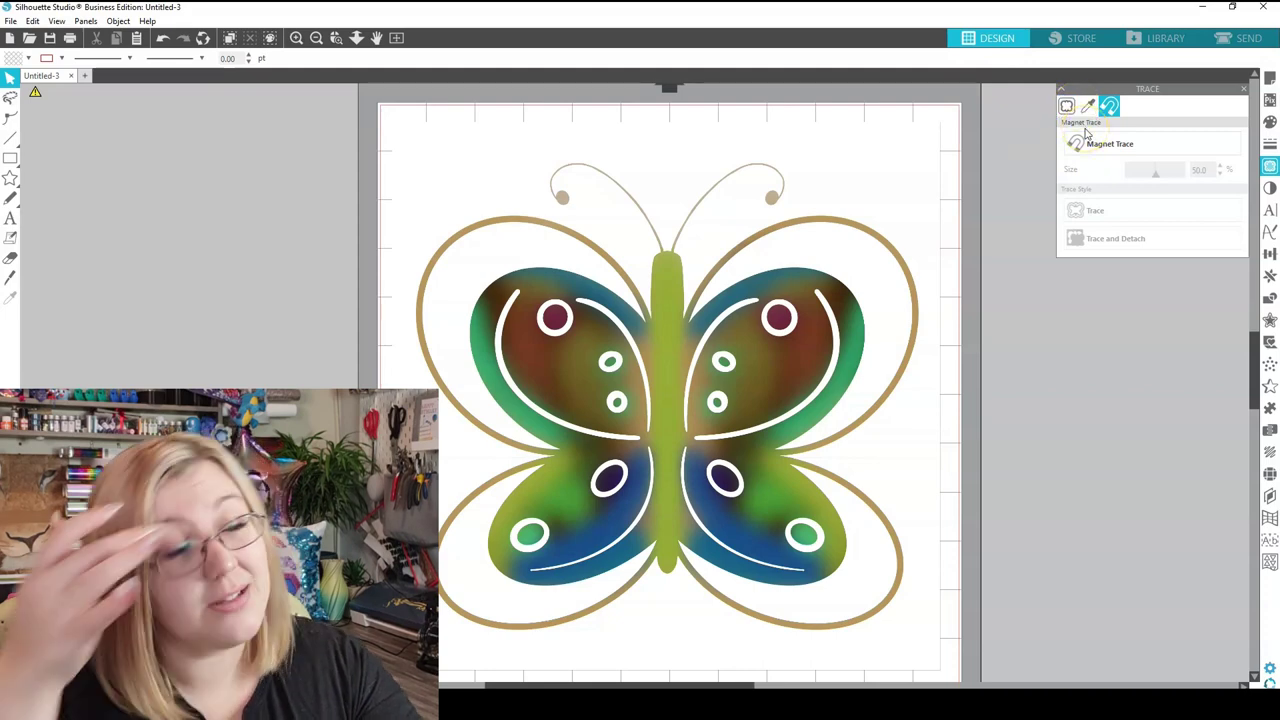
{"action": "left_click", "coordinate": [997, 234]}
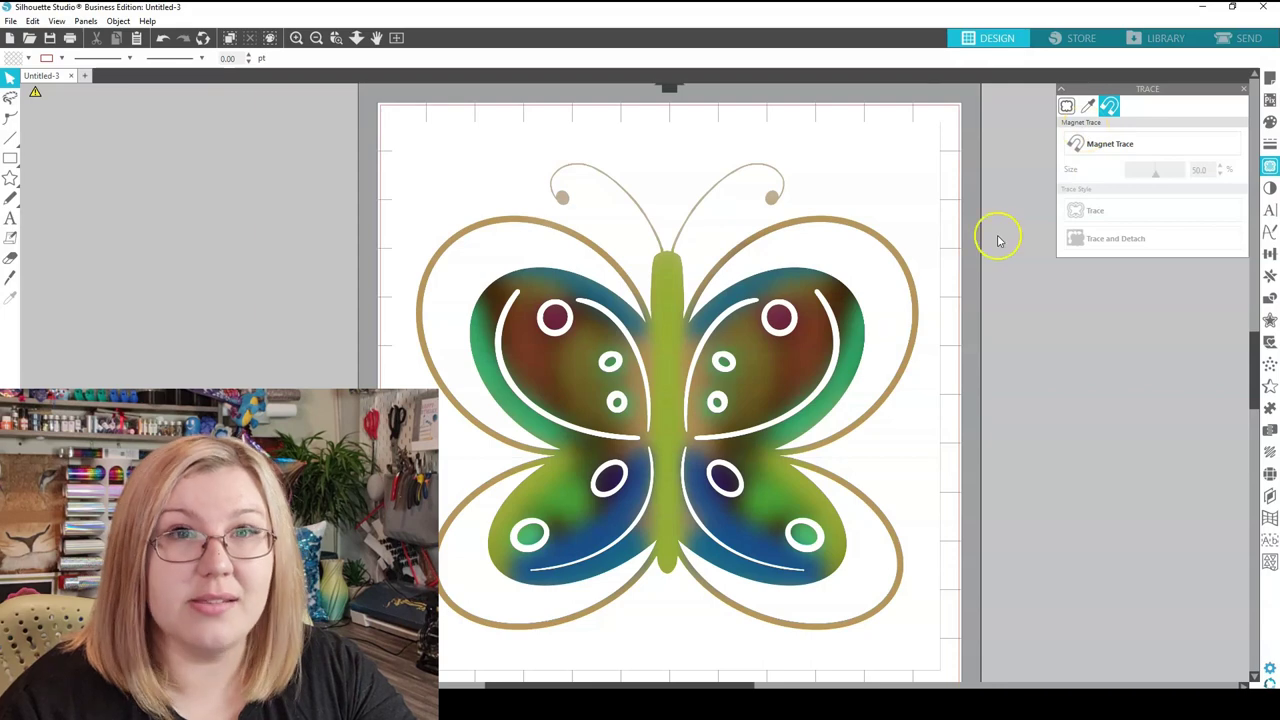
{"action": "left_click", "coordinate": [1128, 145]}
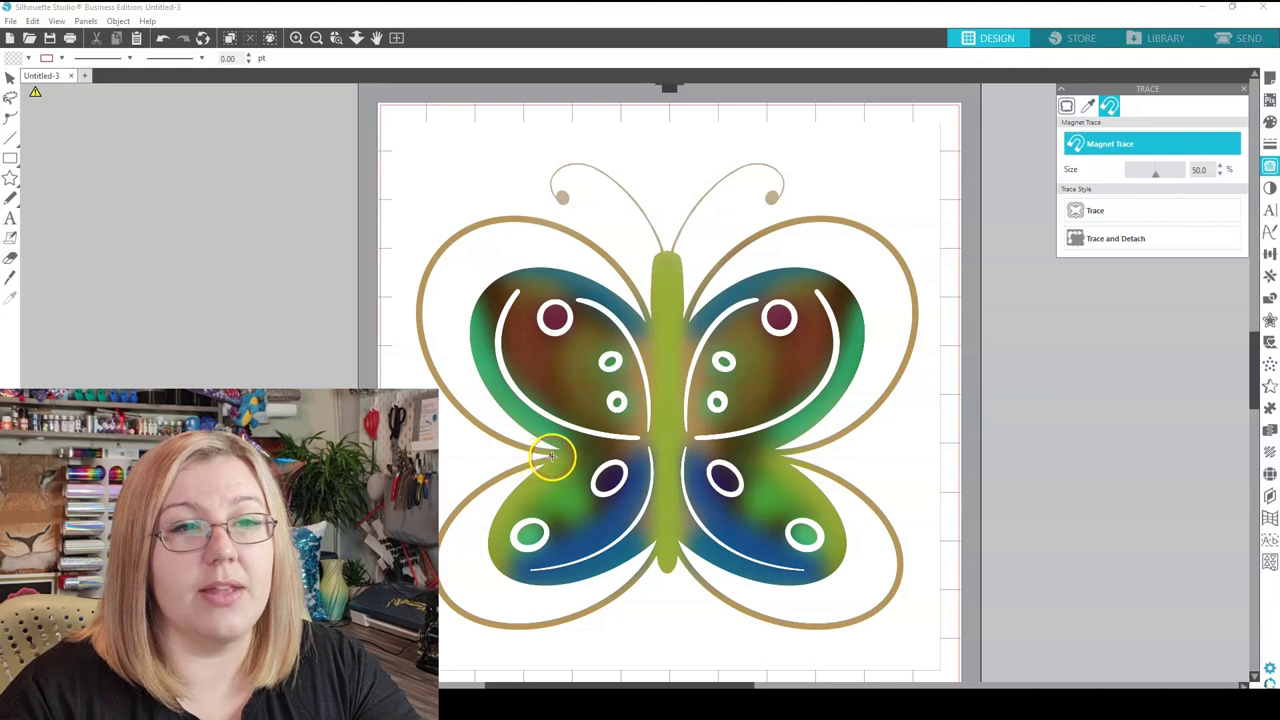
{"action": "mouse_move", "coordinate": [550, 457]}
{"action": "left_mouse_down"}
{"action": "mouse_move", "coordinate": [476, 484]}
{"action": "mouse_move", "coordinate": [447, 518]}
{"action": "mouse_move", "coordinate": [455, 469]}
{"action": "mouse_move", "coordinate": [452, 490]}
{"action": "mouse_move", "coordinate": [504, 450]}
{"action": "mouse_move", "coordinate": [446, 409]}
{"action": "mouse_move", "coordinate": [396, 314]}
{"action": "mouse_move", "coordinate": [442, 234]}
{"action": "mouse_move", "coordinate": [489, 211]}
{"action": "mouse_move", "coordinate": [566, 228]}
{"action": "mouse_move", "coordinate": [600, 243]}
{"action": "mouse_move", "coordinate": [642, 292]}
{"action": "mouse_move", "coordinate": [598, 188]}
{"action": "mouse_move", "coordinate": [676, 268]}
{"action": "left_mouse_up"}
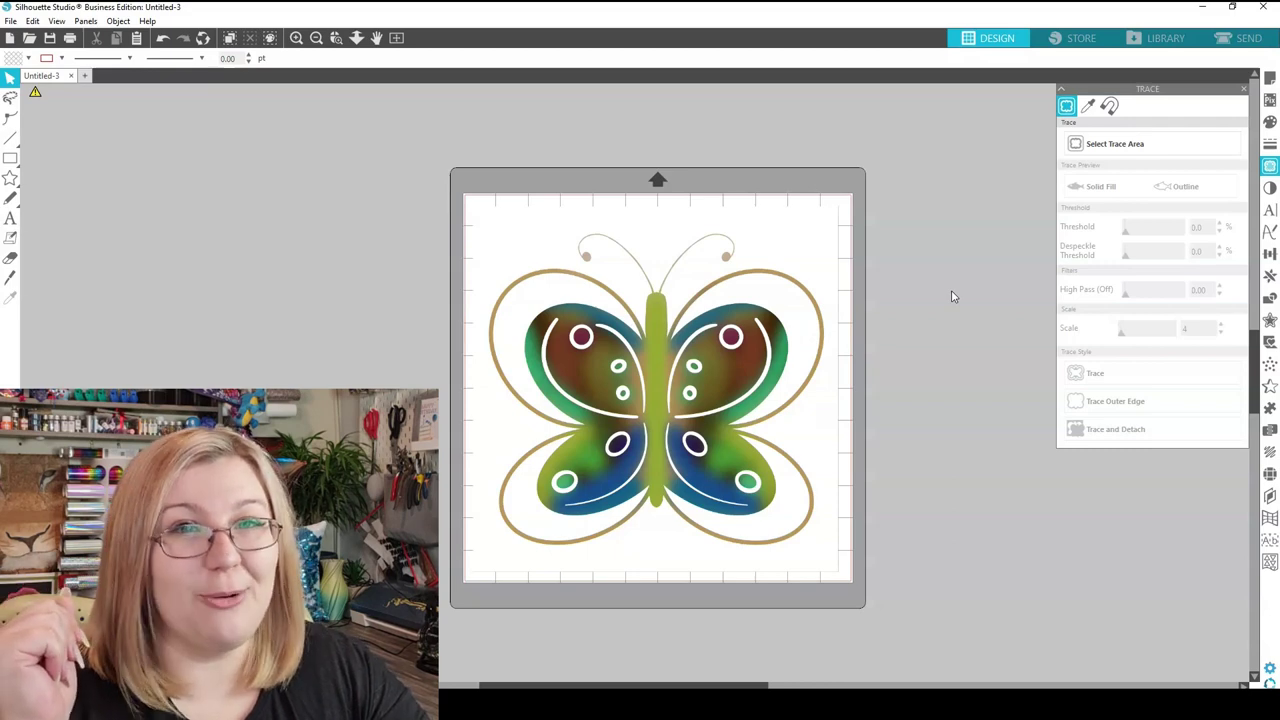
- Invert the butterfly image onto a dark background with Image Effects
{"action": "scroll", "coordinate": [952, 296], "scroll_direction": "up", "scroll_amount": 2}
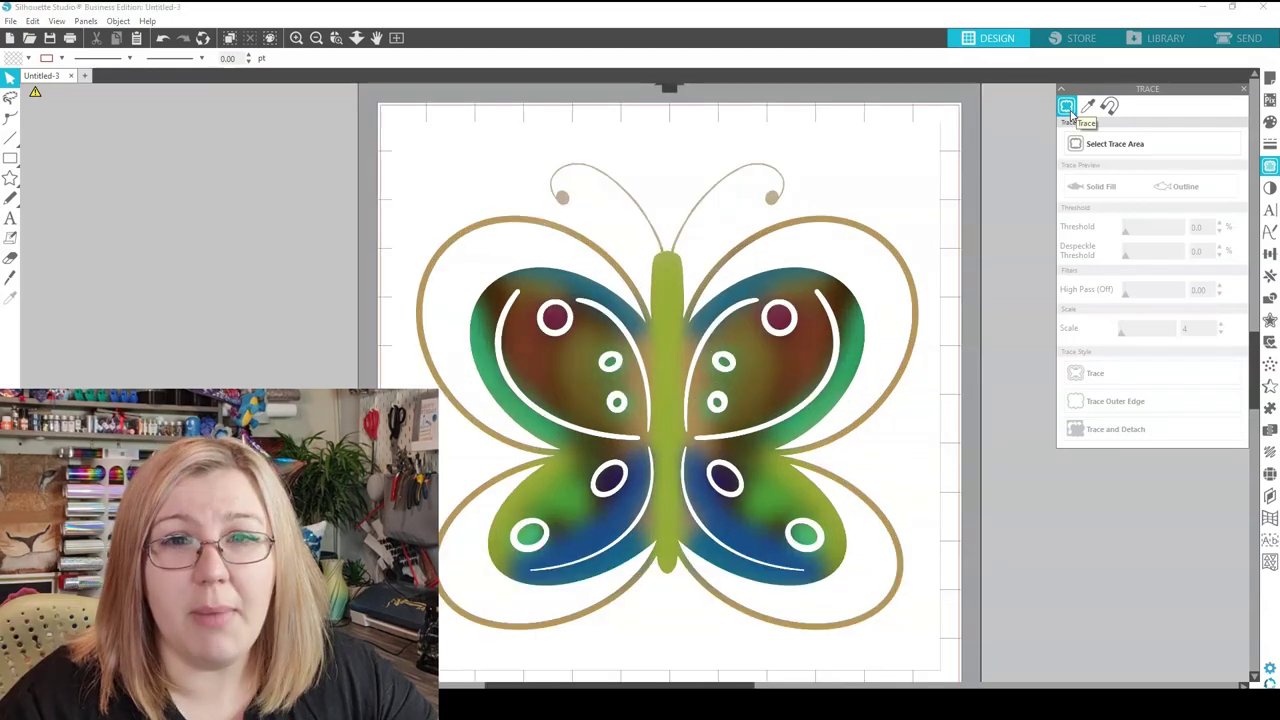
{"action": "left_click", "coordinate": [886, 329]}
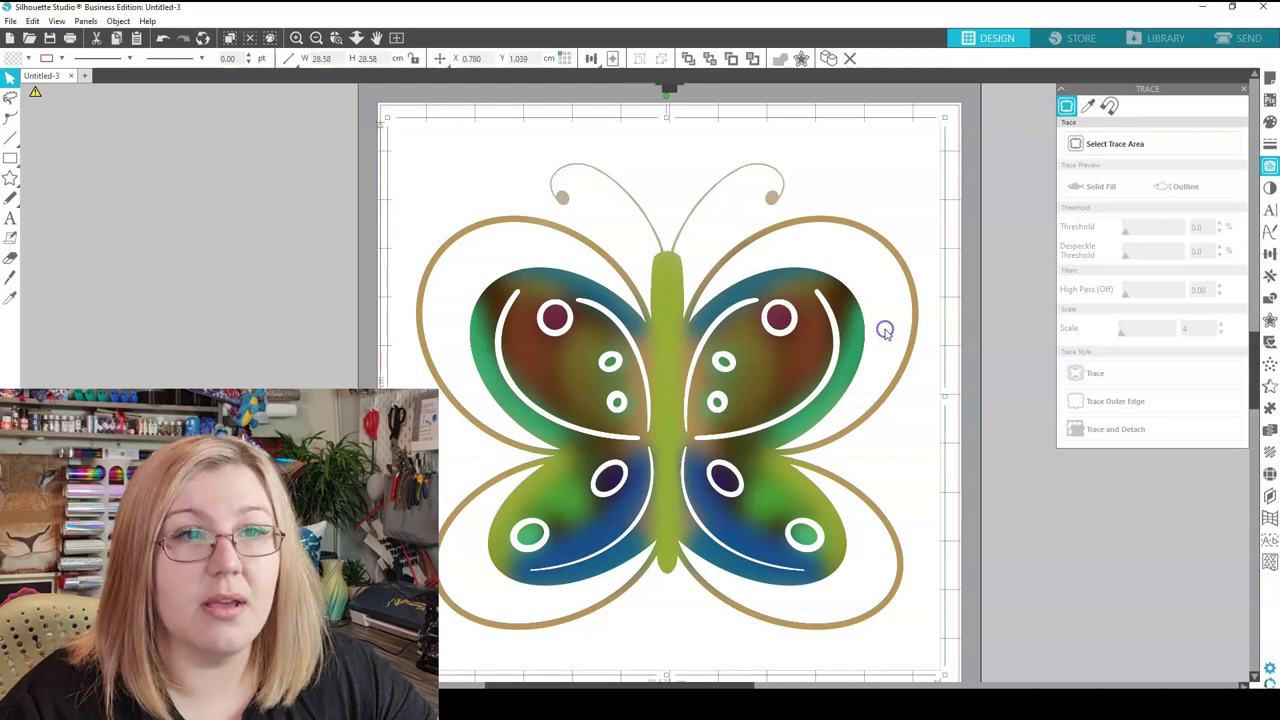
{"action": "left_click", "coordinate": [316, 38]}
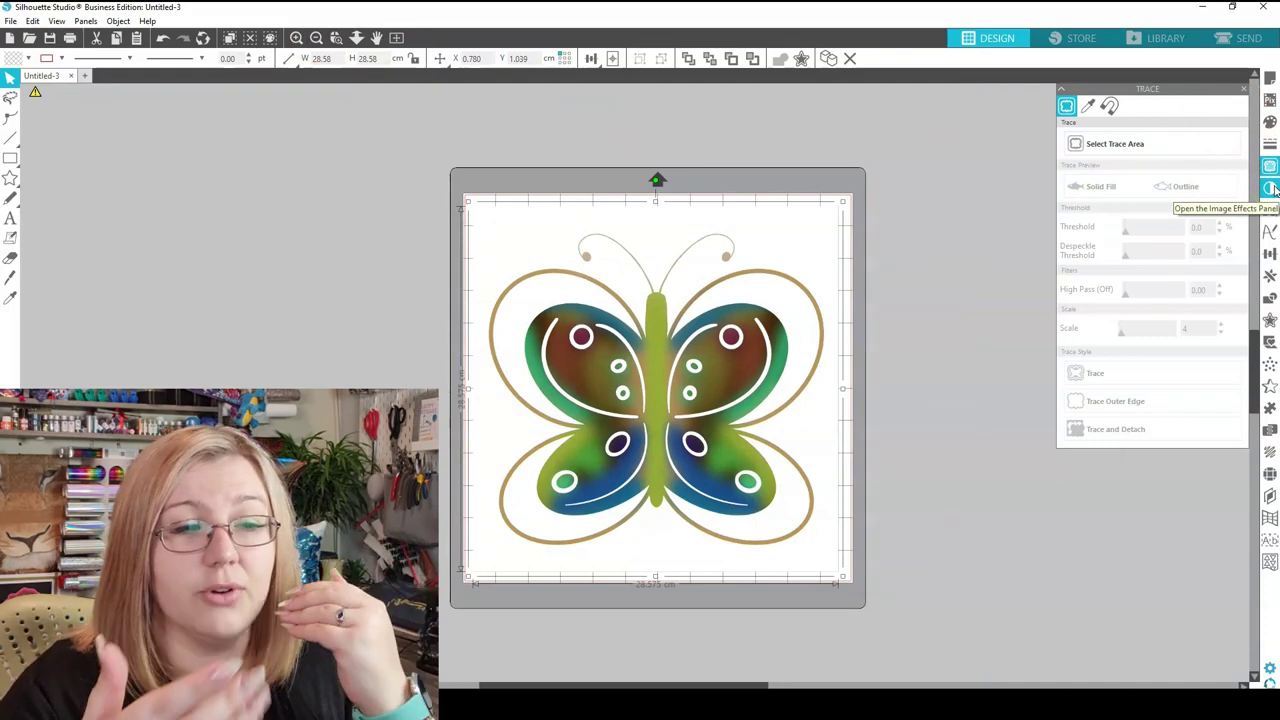
{"action": "left_click", "coordinate": [1264, 166]}
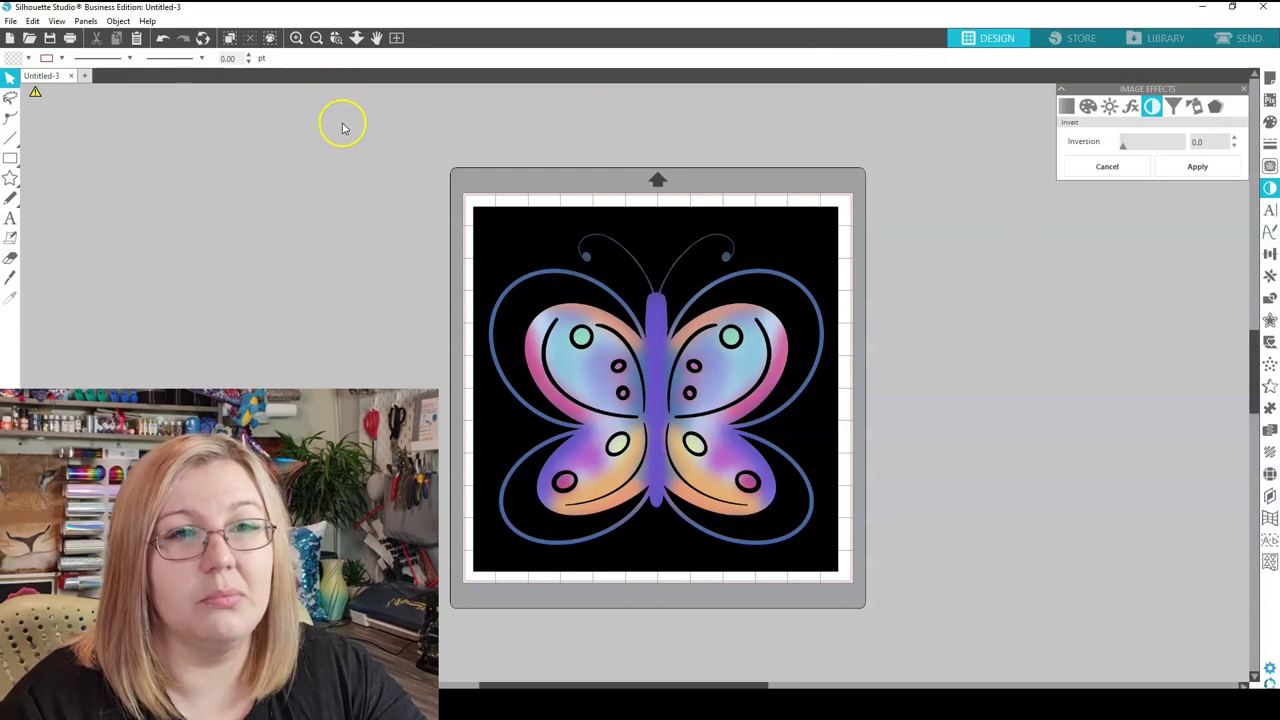
- Mark a trace area around the inverted butterfly and lower Threshold to 19%
{"action": "left_click", "coordinate": [296, 38]}
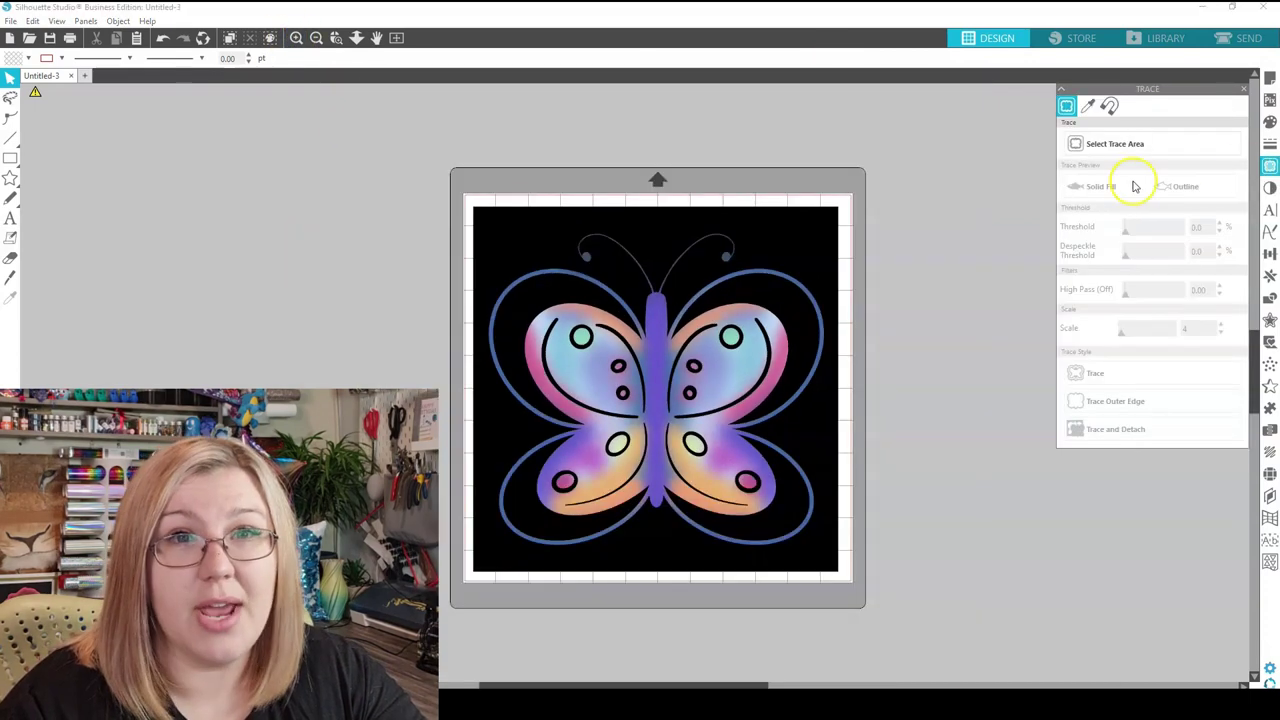
{"action": "left_click", "coordinate": [1095, 147]}
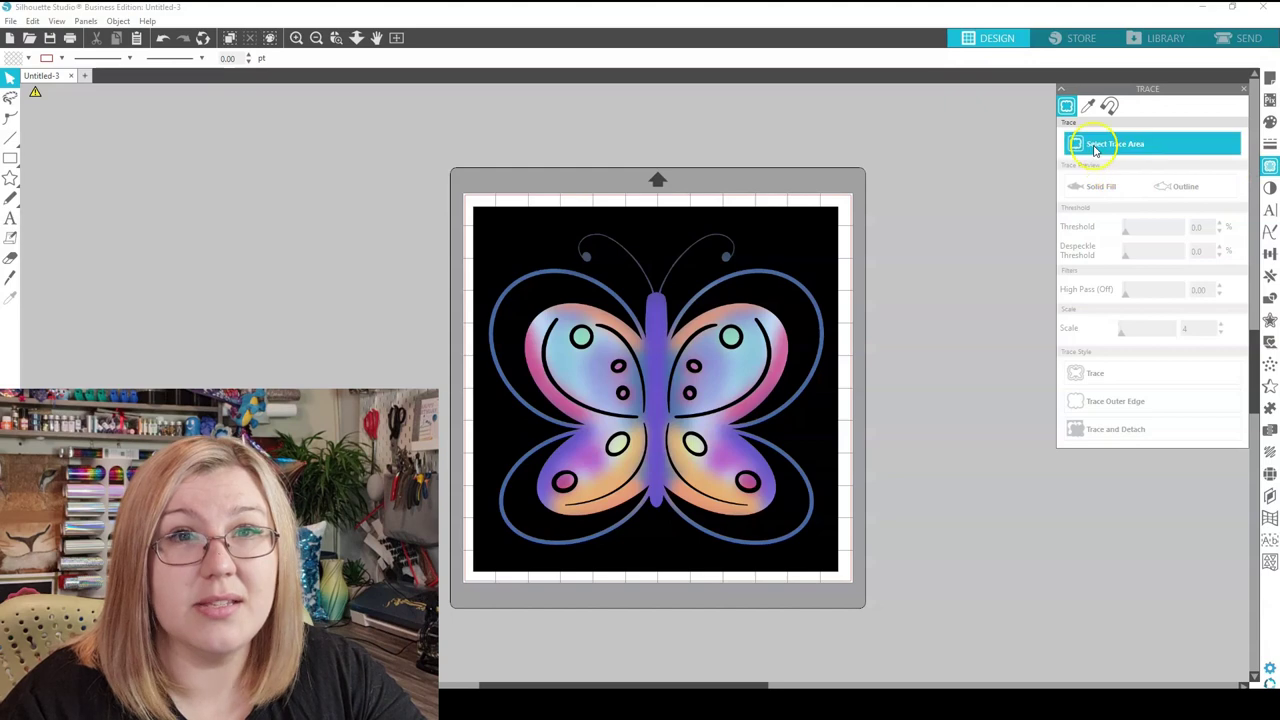
{"action": "left_click_drag", "start_coordinate": [466, 199], "coordinate": [838, 578]}
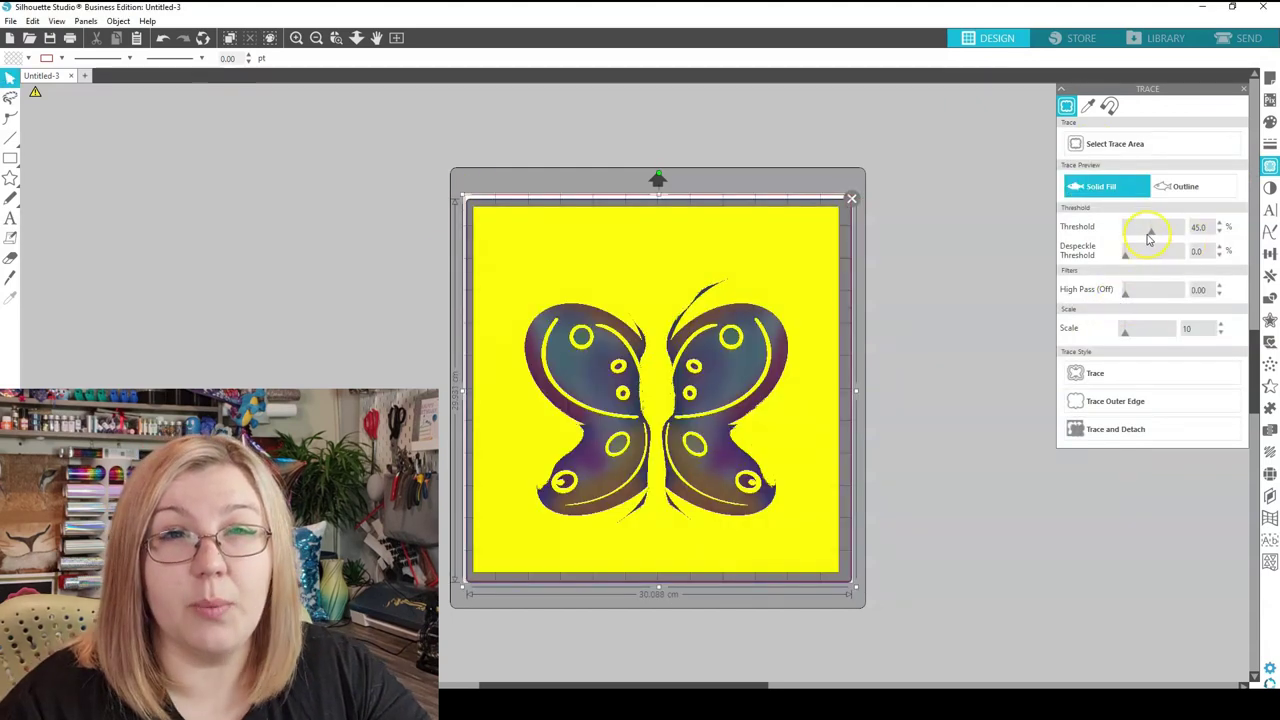
{"action": "left_click_drag", "start_coordinate": [1150, 237], "coordinate": [1136, 231]}
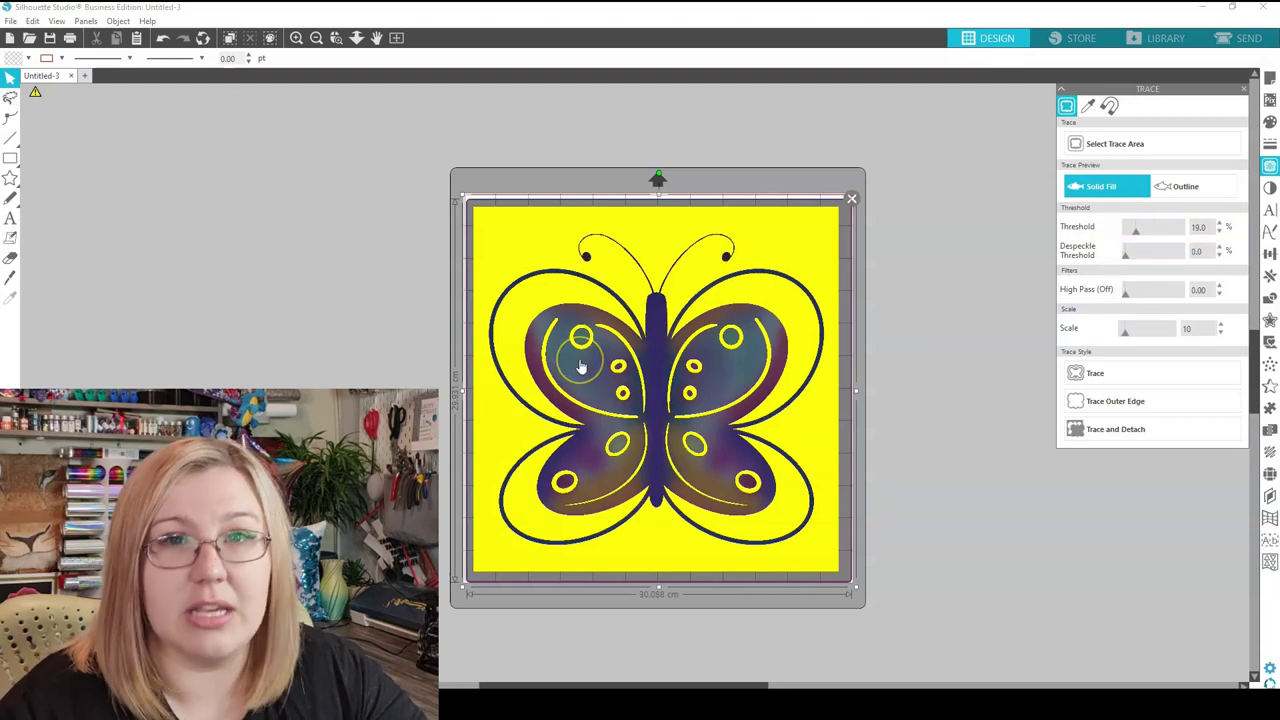
- Discard the trace preview and apply Invert at 100 to restore the butterfly's colours
{"action": "left_click", "coordinate": [851, 198]}
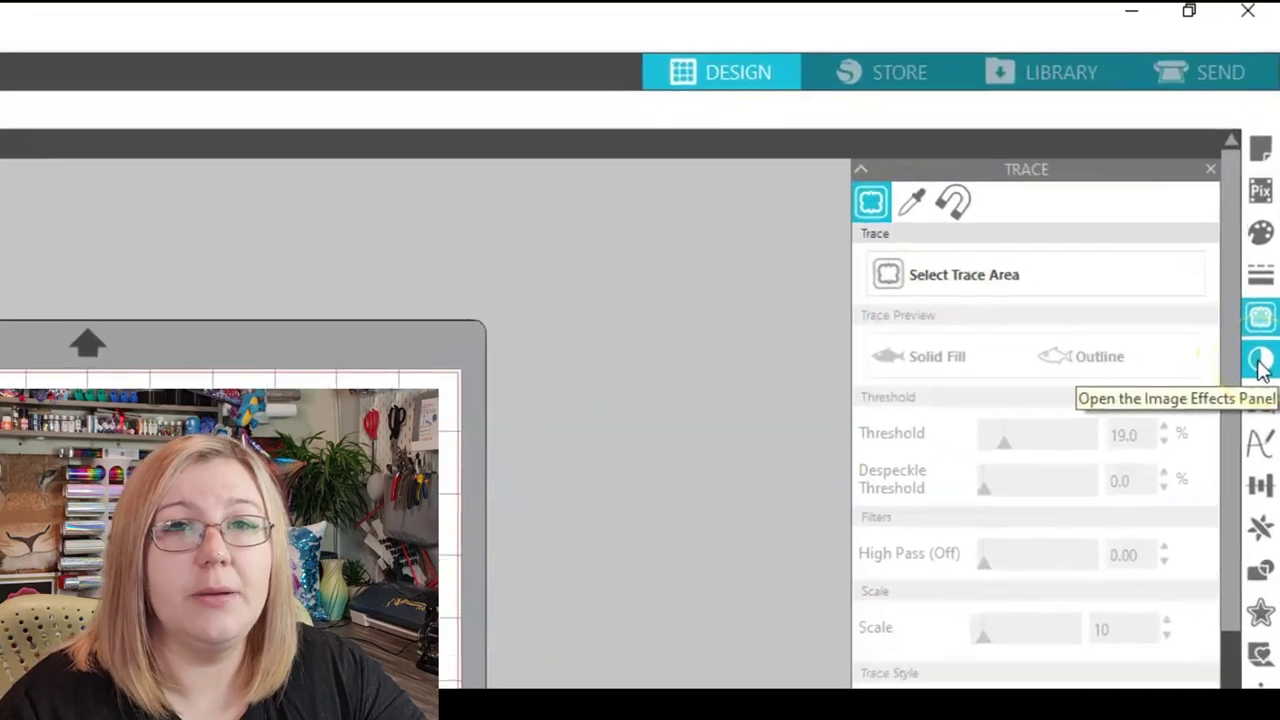
{"action": "left_click", "coordinate": [1260, 362]}
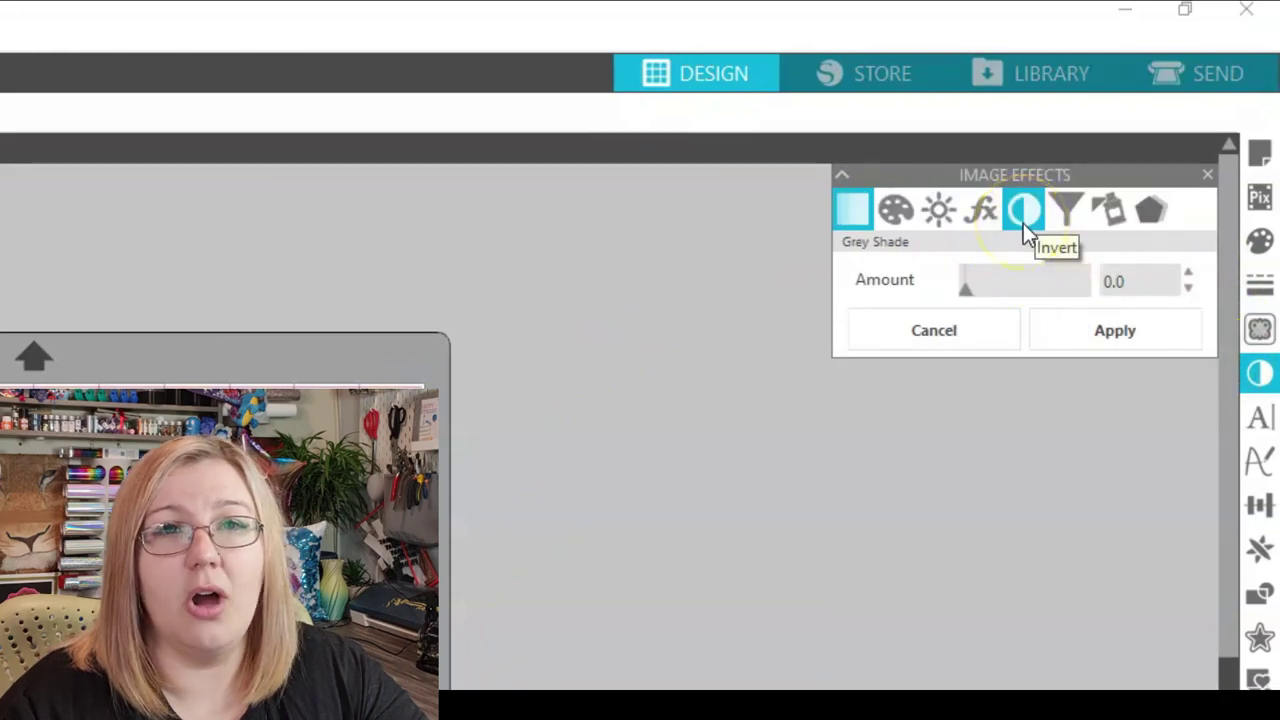
{"action": "left_click", "coordinate": [1023, 224]}
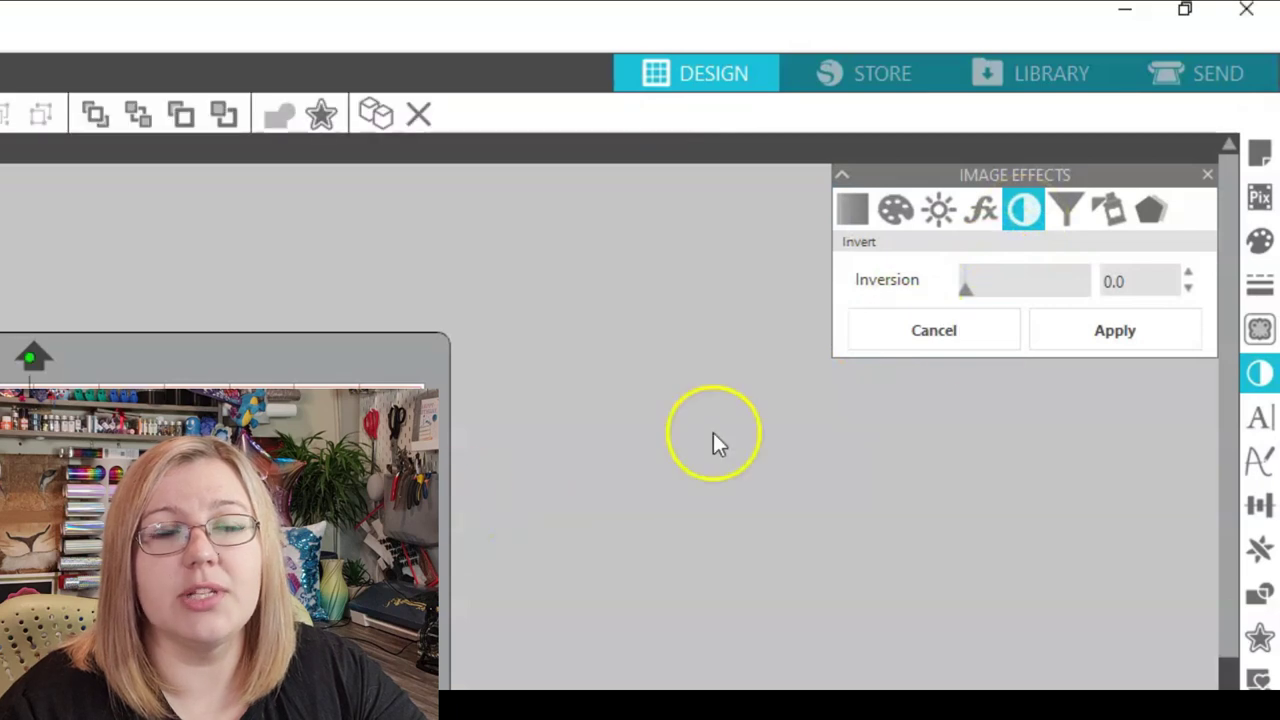
{"action": "left_click_drag", "start_coordinate": [966, 289], "coordinate": [1132, 310]}
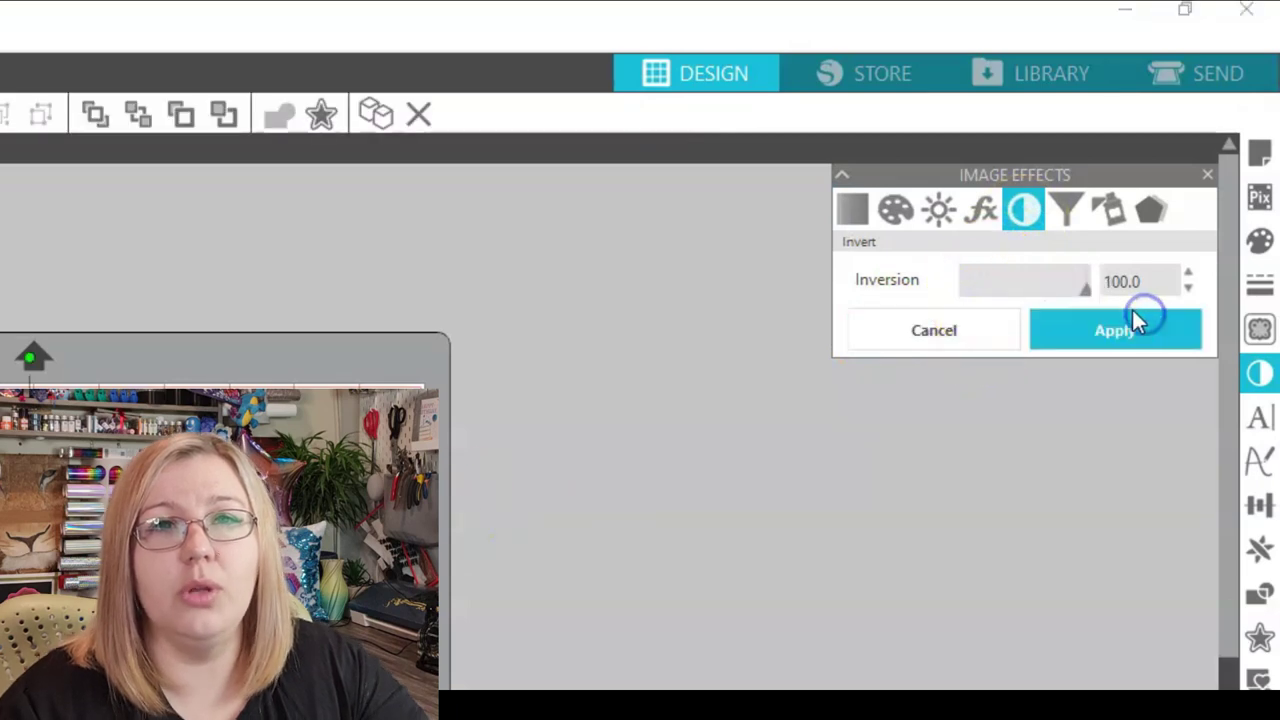
{"action": "left_click", "coordinate": [1124, 332]}
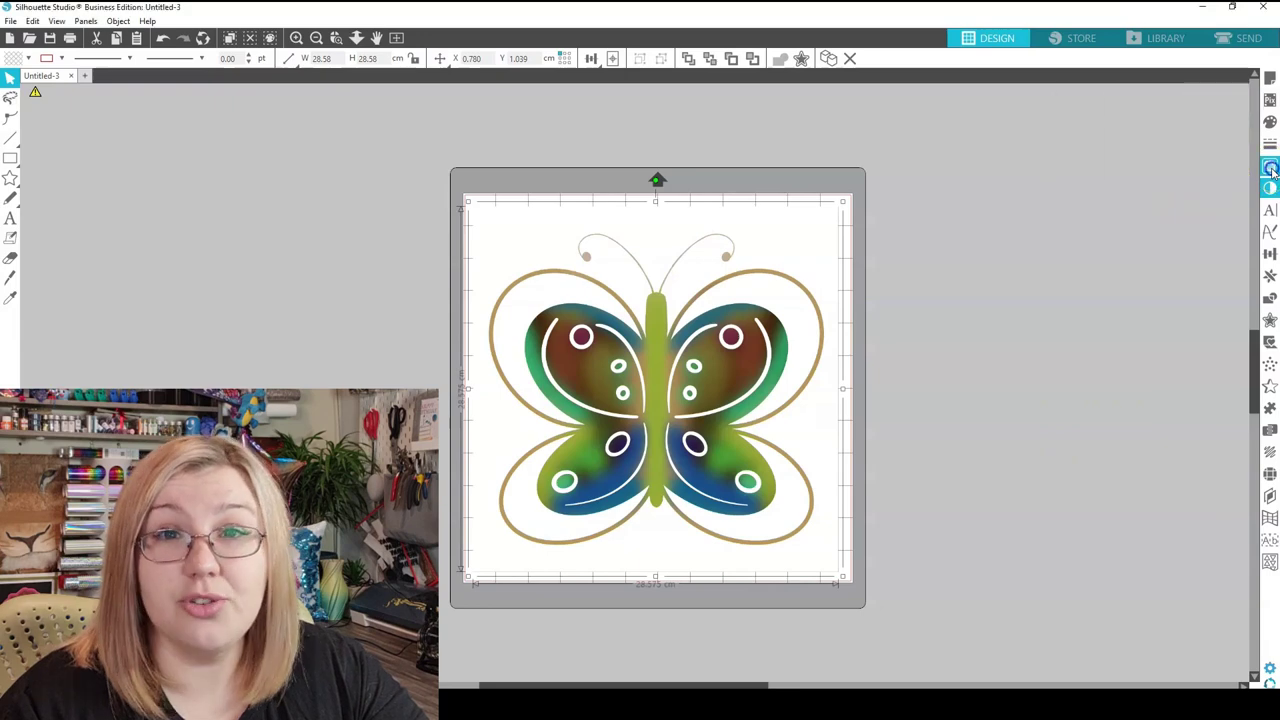
- Mark the whole butterfly as trace area and trace it at 76% threshold
{"action": "left_click", "coordinate": [1271, 170]}
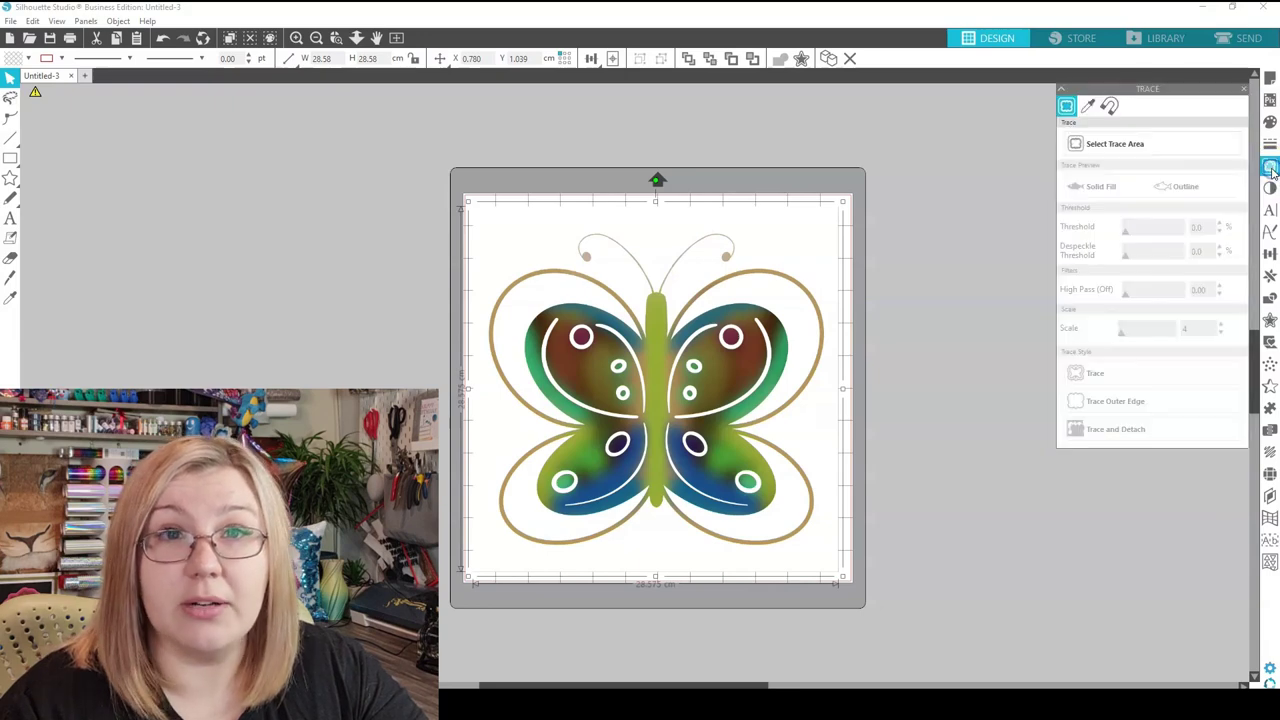
{"action": "left_click", "coordinate": [1135, 143]}
{"action": "mouse_move", "coordinate": [470, 198]}
{"action": "left_mouse_down"}
{"action": "mouse_move", "coordinate": [800, 486]}
{"action": "mouse_move", "coordinate": [851, 565]}
{"action": "mouse_move", "coordinate": [846, 578]}
{"action": "left_mouse_up"}
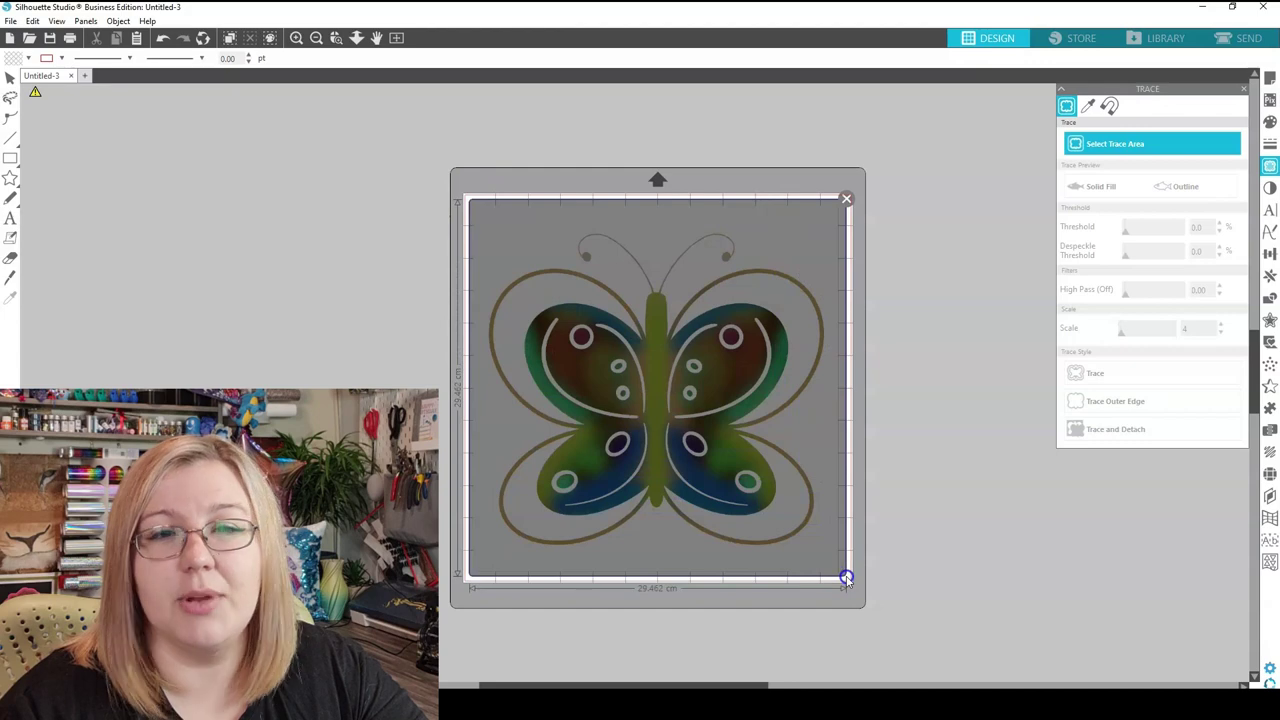
{"action": "left_click", "coordinate": [1167, 229]}
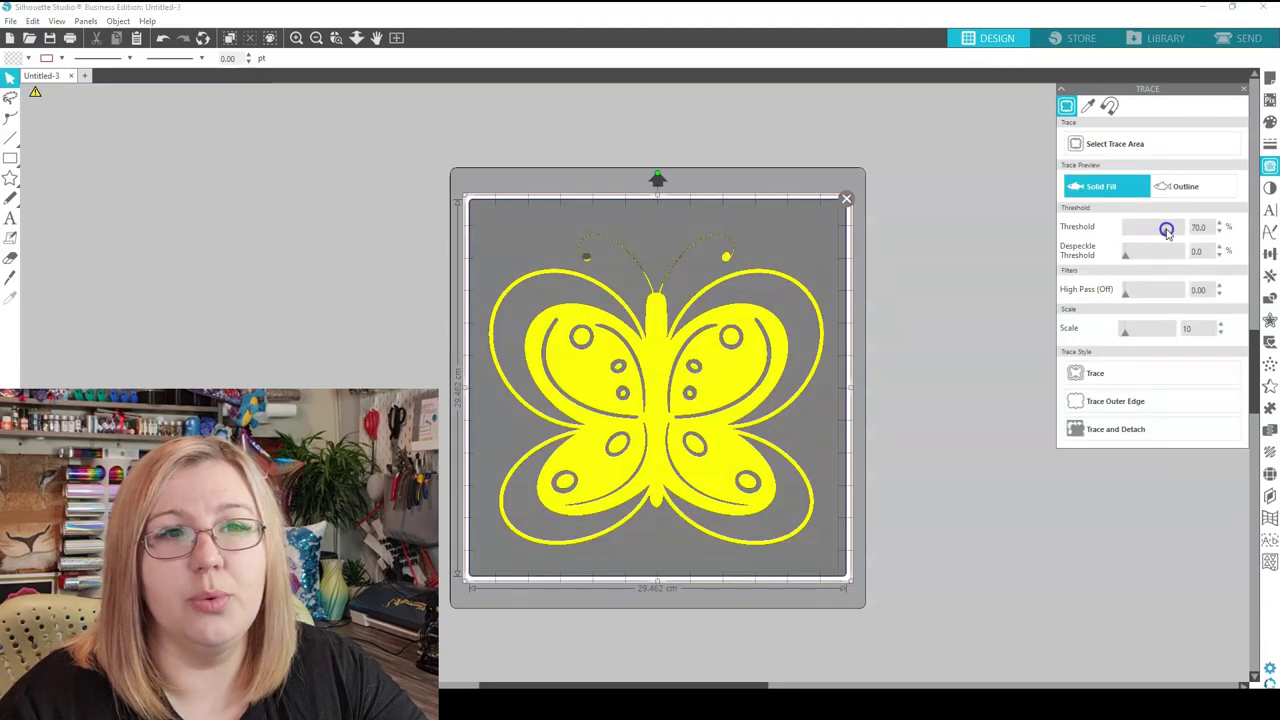
{"action": "left_click_drag", "start_coordinate": [1167, 229], "coordinate": [1170, 229]}
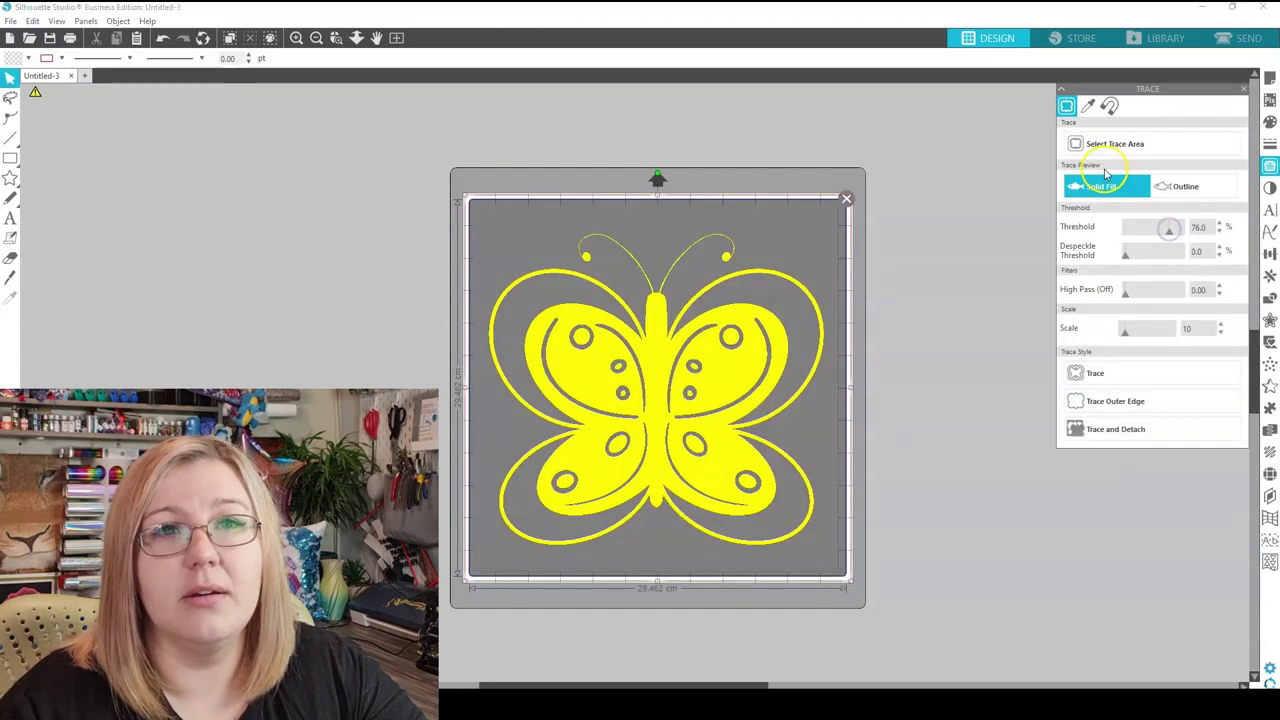
{"action": "left_click", "coordinate": [1116, 376]}
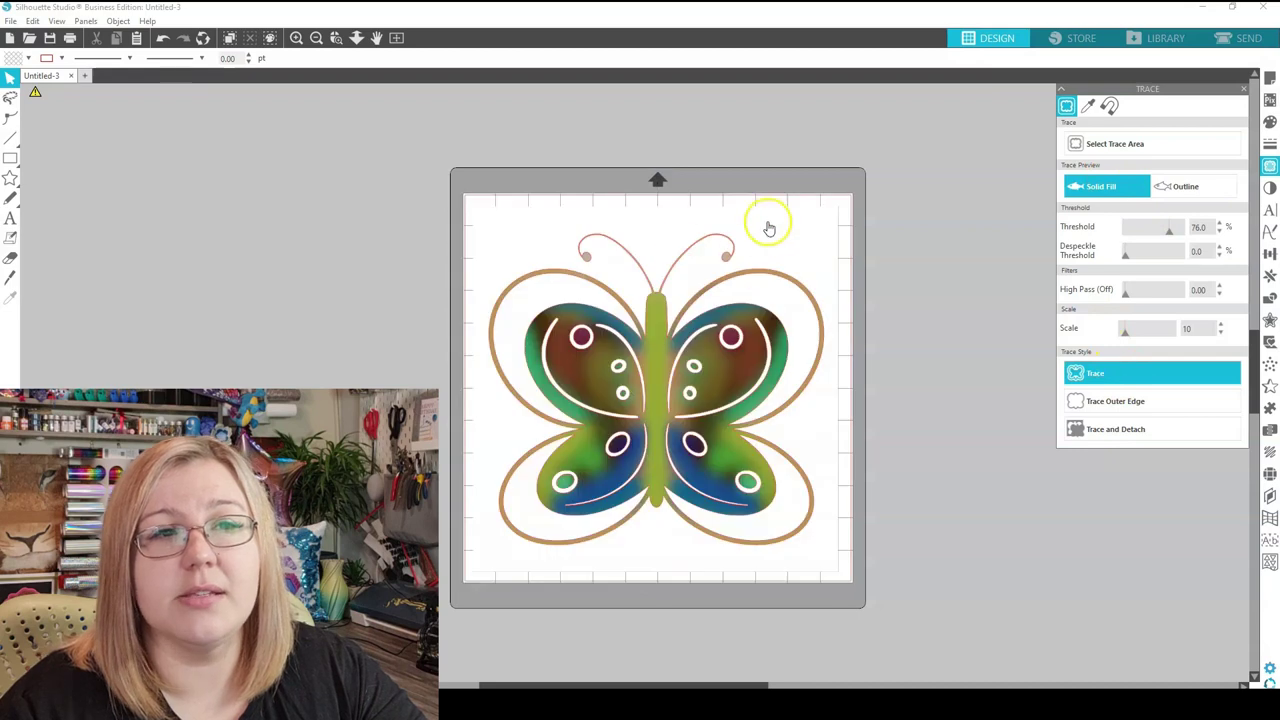
- Set the Invert image effect to full 100 inversion for pastel colours on black
{"action": "left_click", "coordinate": [1270, 187]}
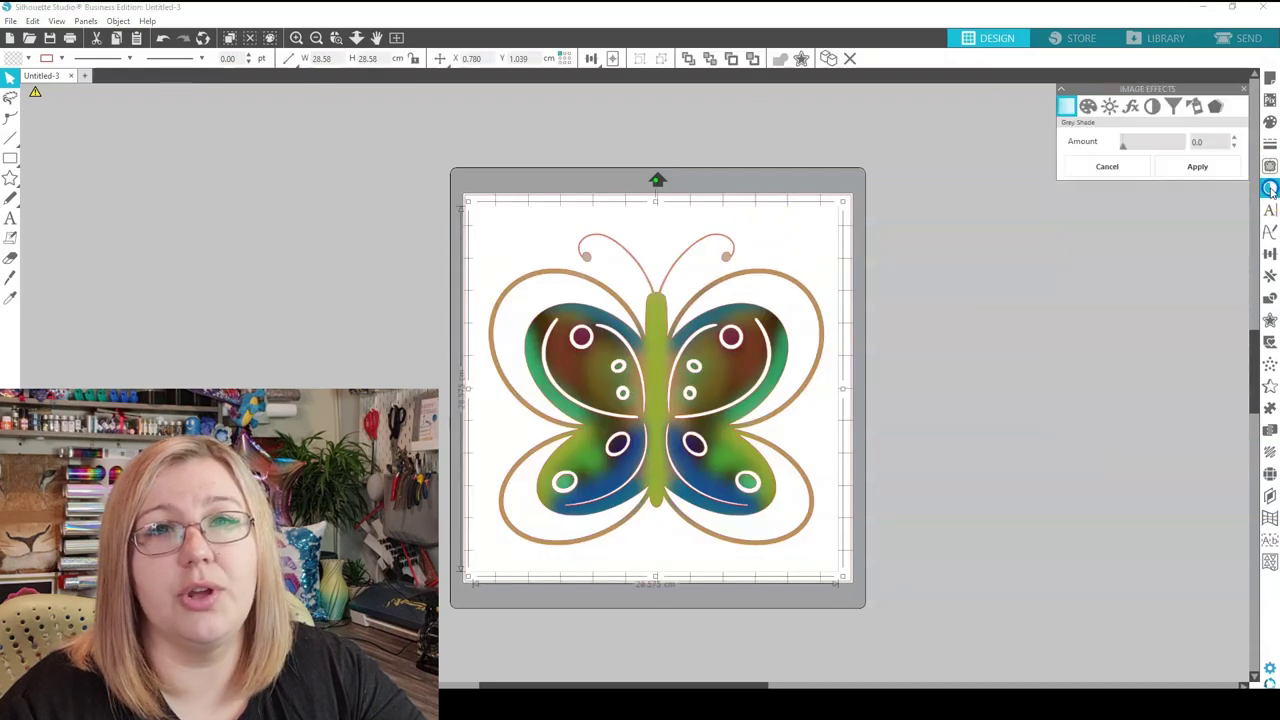
{"action": "left_click", "coordinate": [1152, 106]}
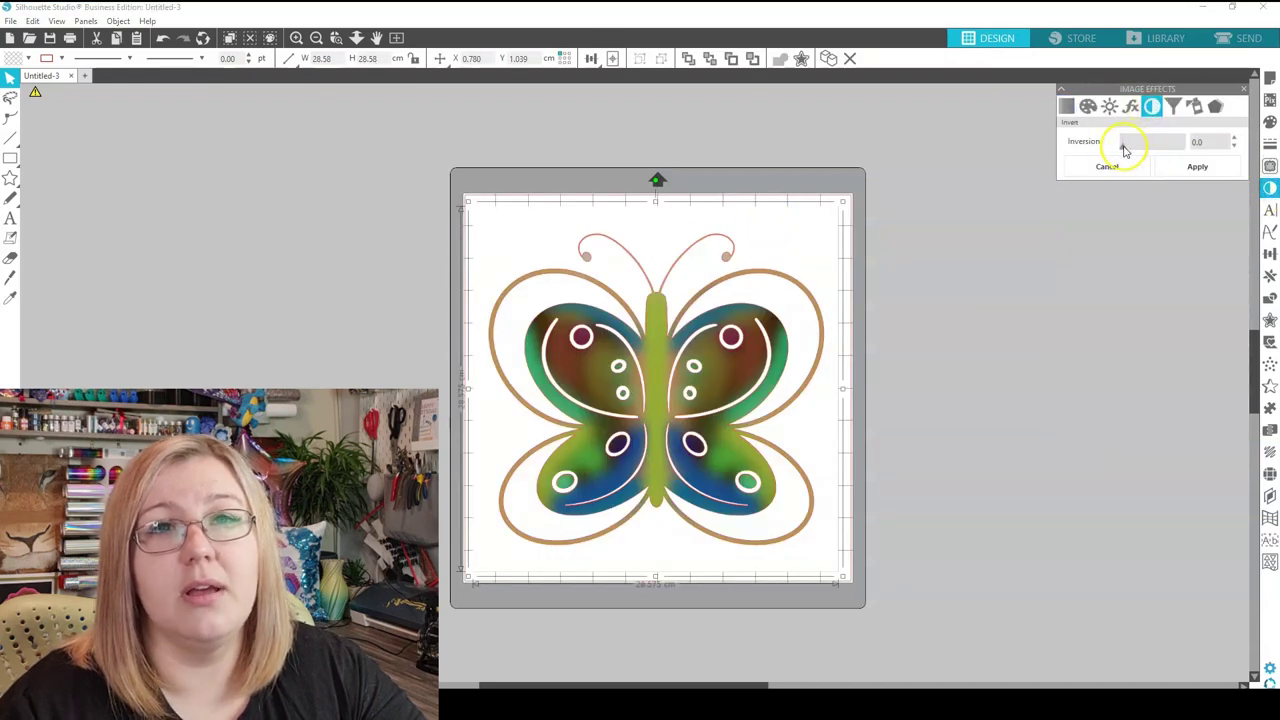
{"action": "mouse_move", "coordinate": [1129, 143]}
{"action": "left_mouse_down"}
{"action": "mouse_move", "coordinate": [1151, 146]}
{"action": "mouse_move", "coordinate": [1122, 145]}
{"action": "left_mouse_up"}
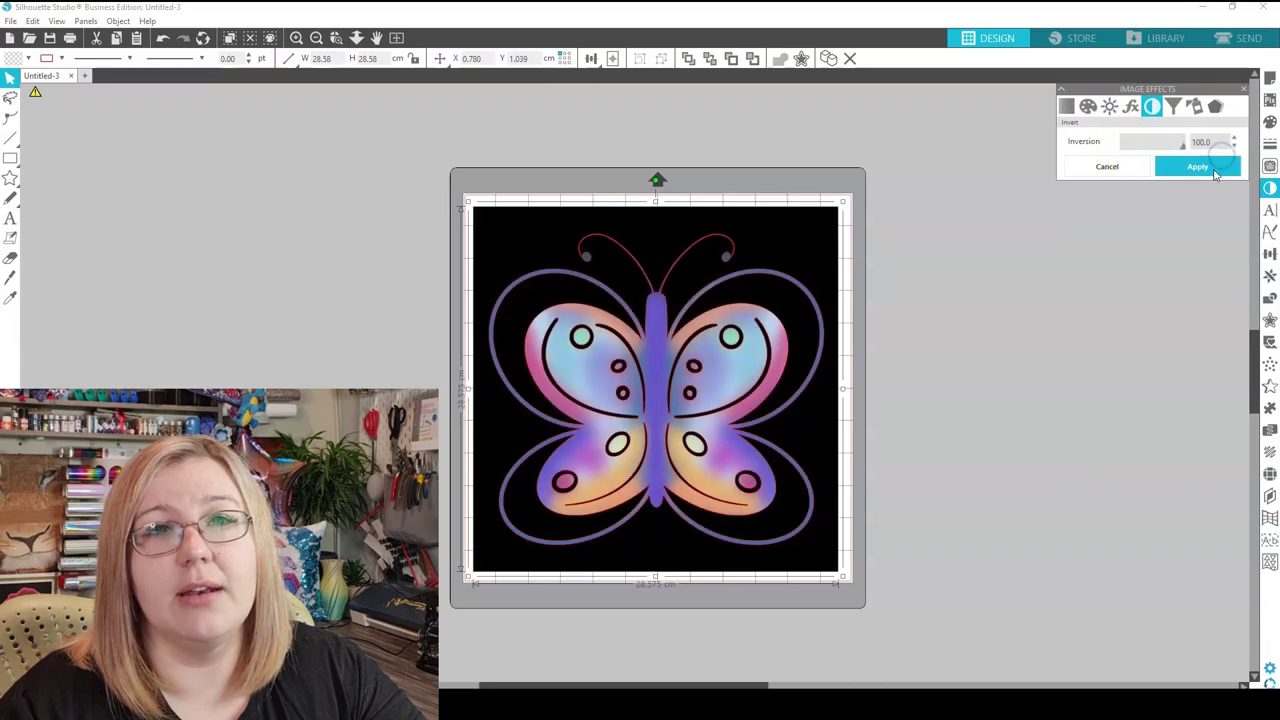